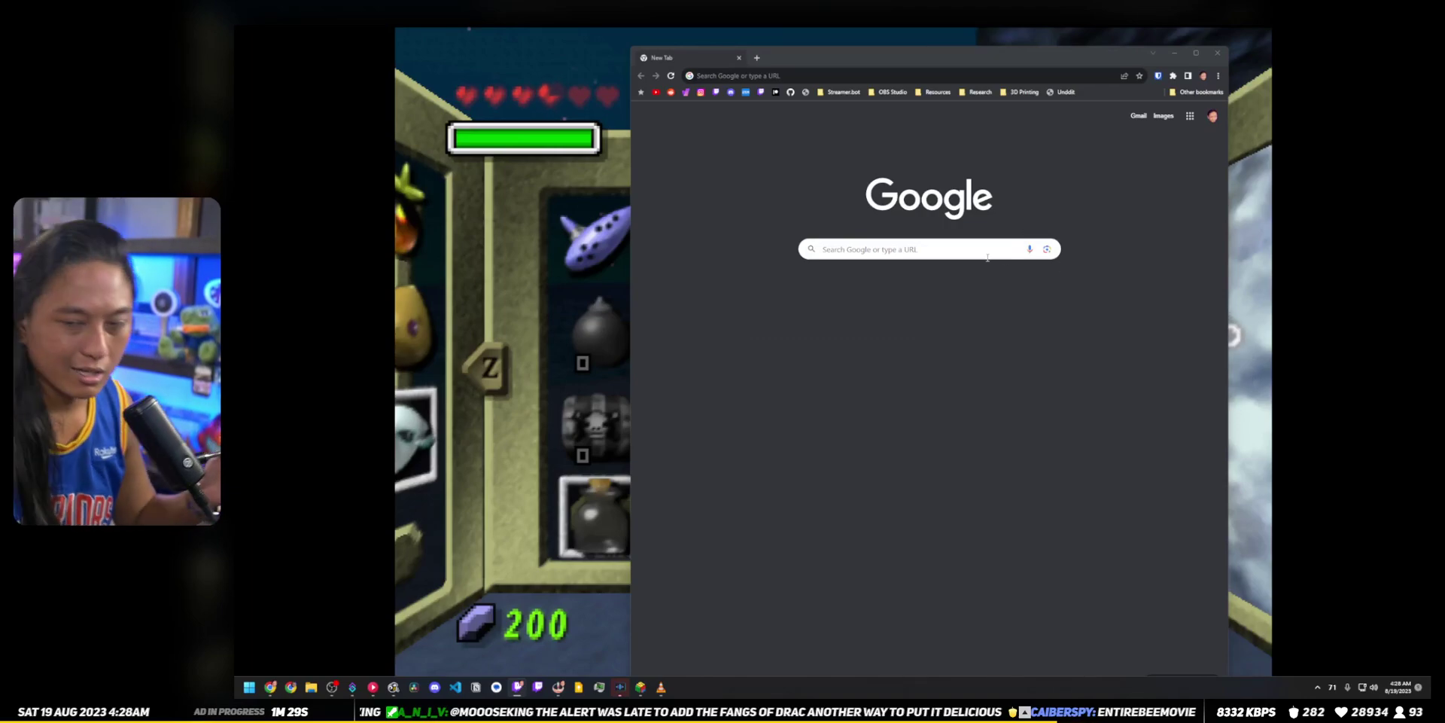
Search for frankerfacez, open the official FrankerFaceZ site, and maximize the browser window
left_click(978, 74)
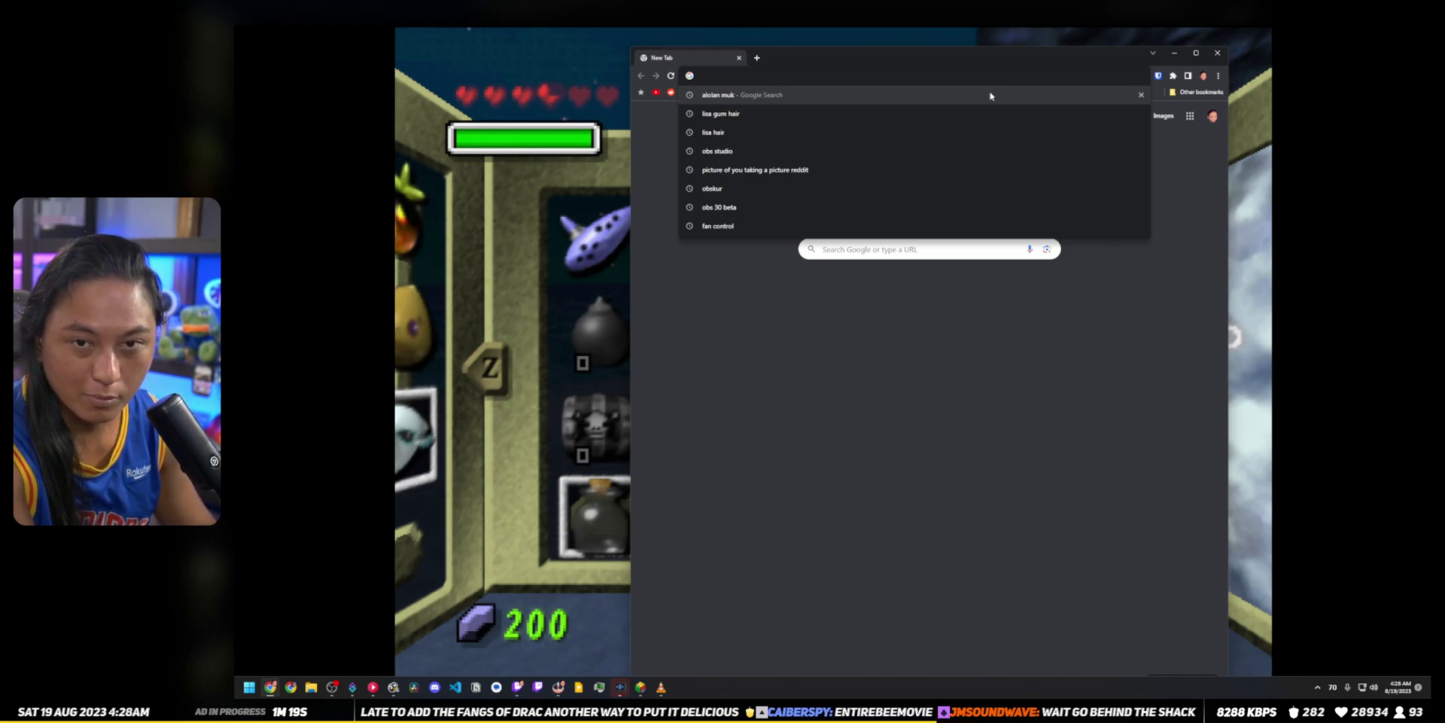
type("frankerfacez")
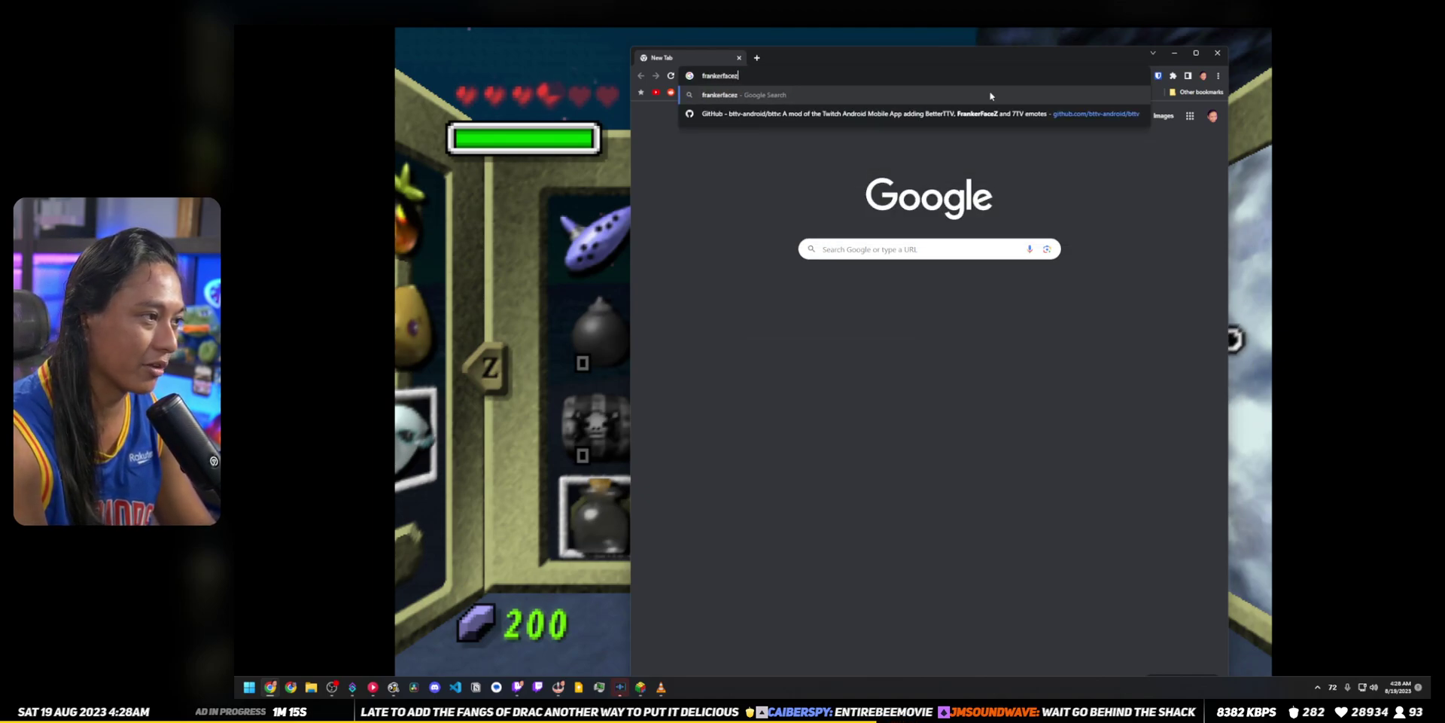
key("Return")
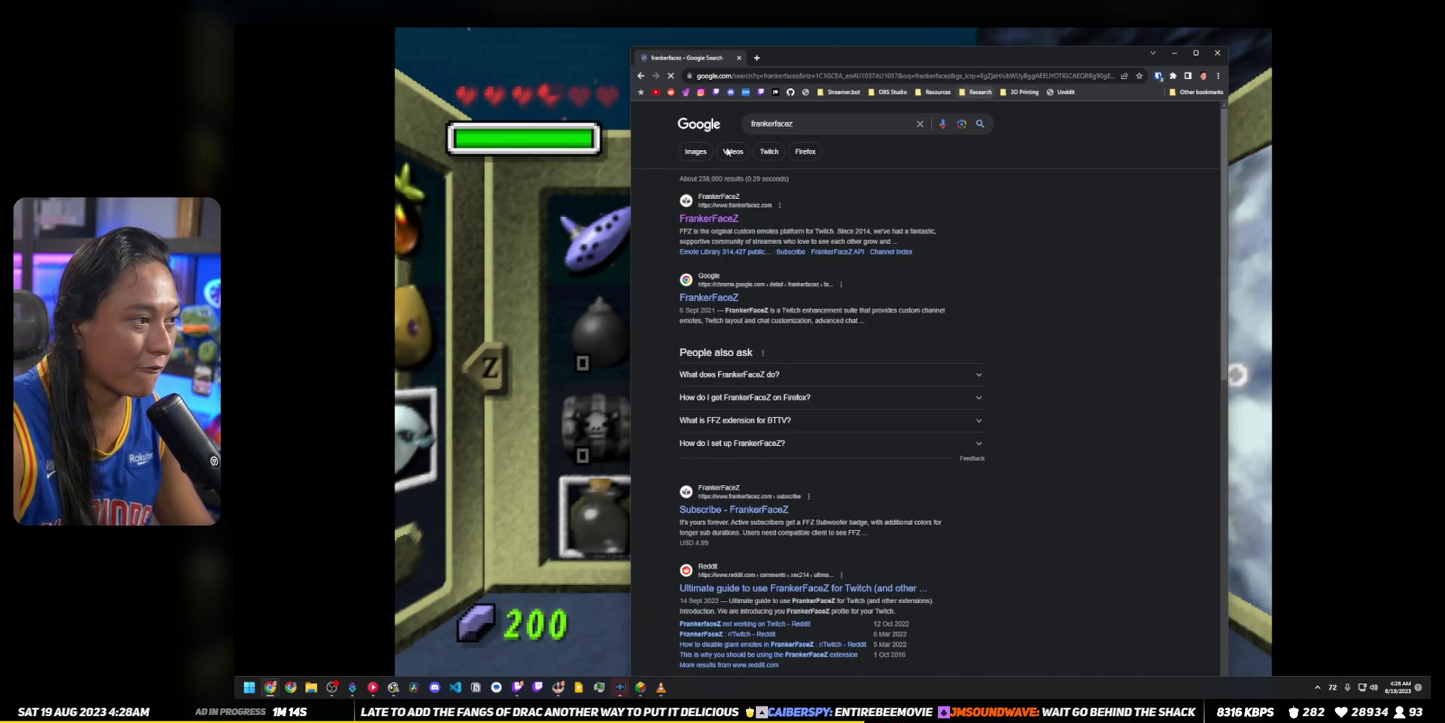
left_click(712, 218)
double_click(793, 57)
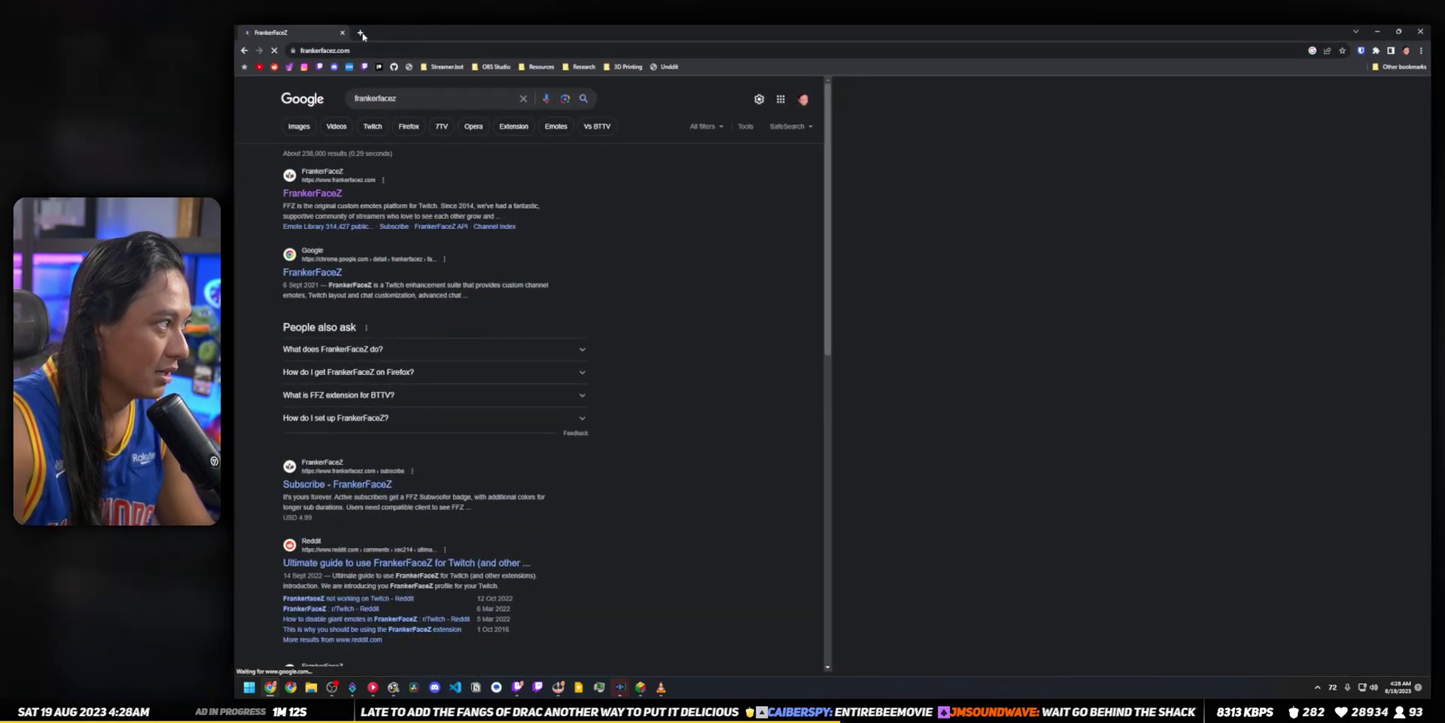
In a new tab, search for bettertwitch tv to reach BetterTTV, then add a third empty tab
left_click(361, 33)
type("bettertwitch tv")
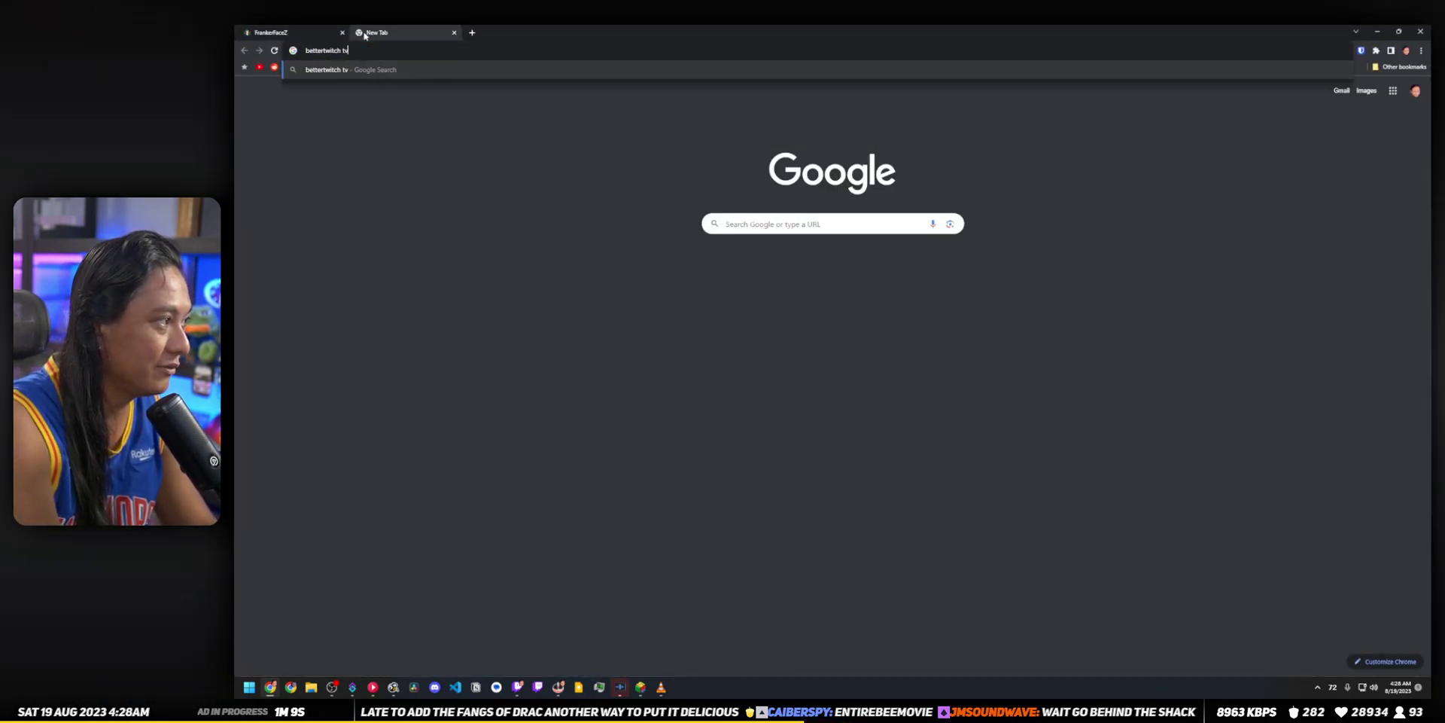
key("Return")
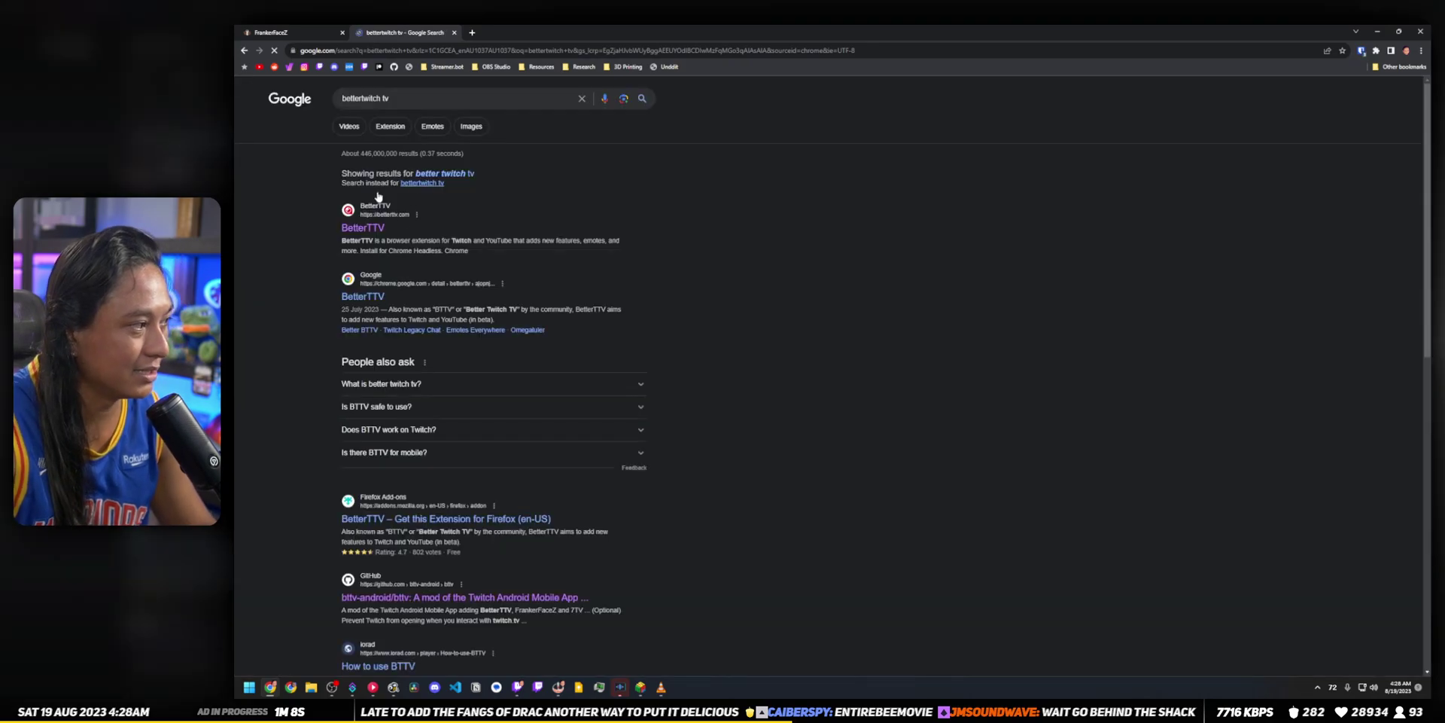
left_click(472, 32)
Load 7tv.app in the third tab, then cycle through the FrankerFaceZ, BetterTTV and 7TV tabs, ending on FrankerFaceZ
type("7tv.app")
key("Return")
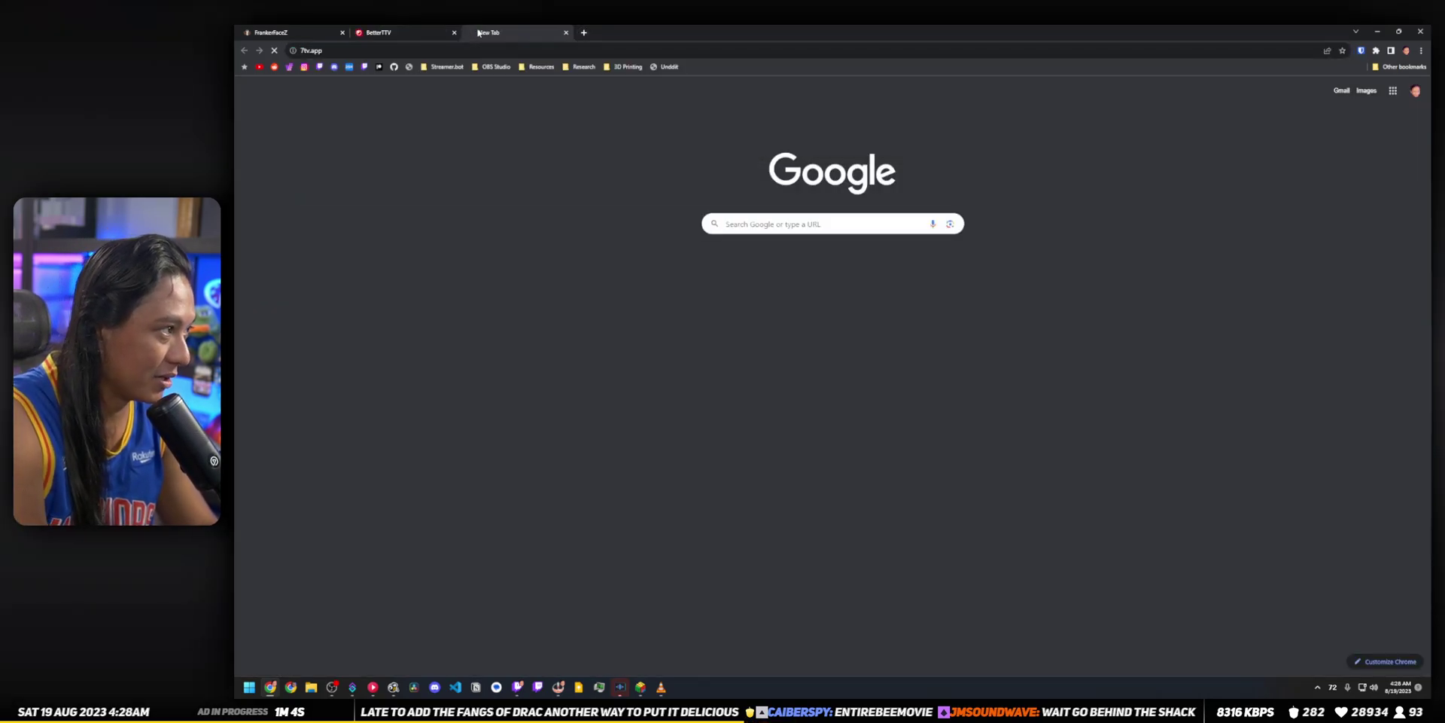
left_click(323, 32)
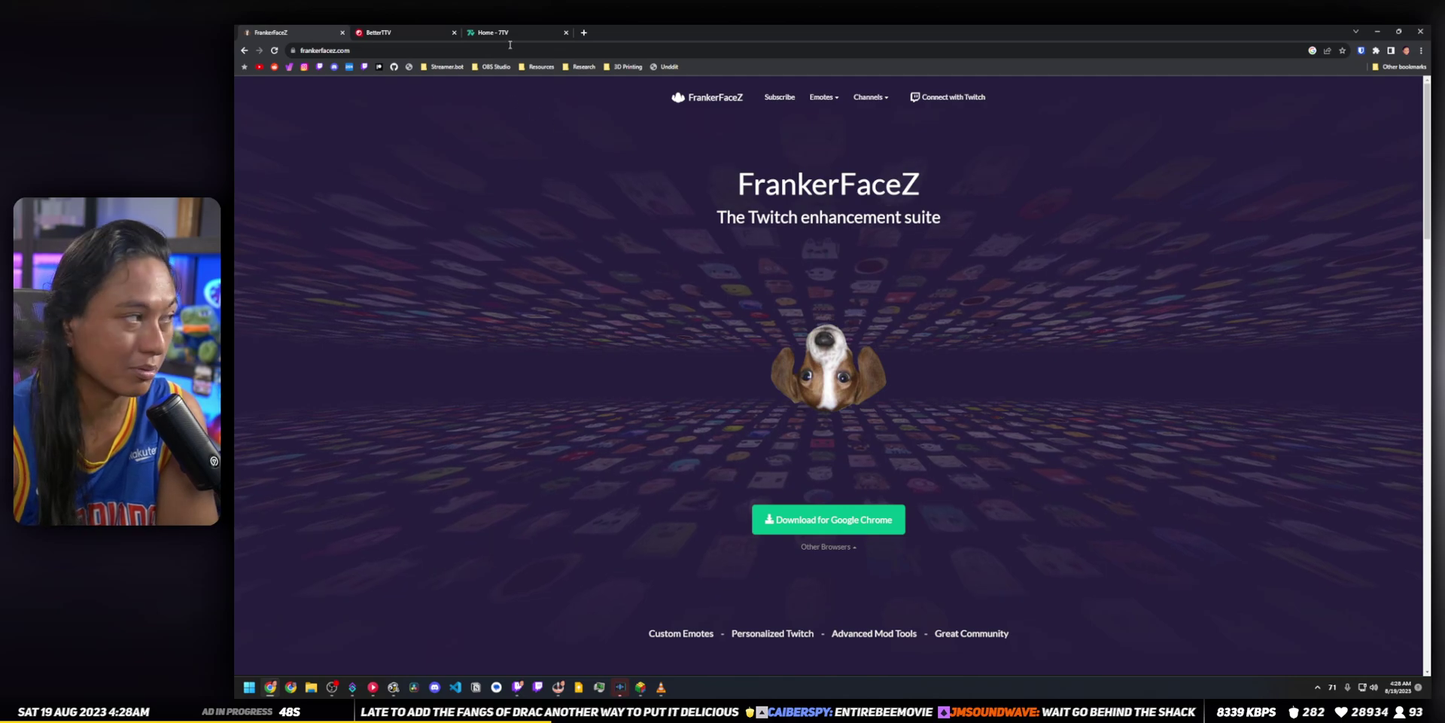
left_click(418, 36)
left_click(516, 30)
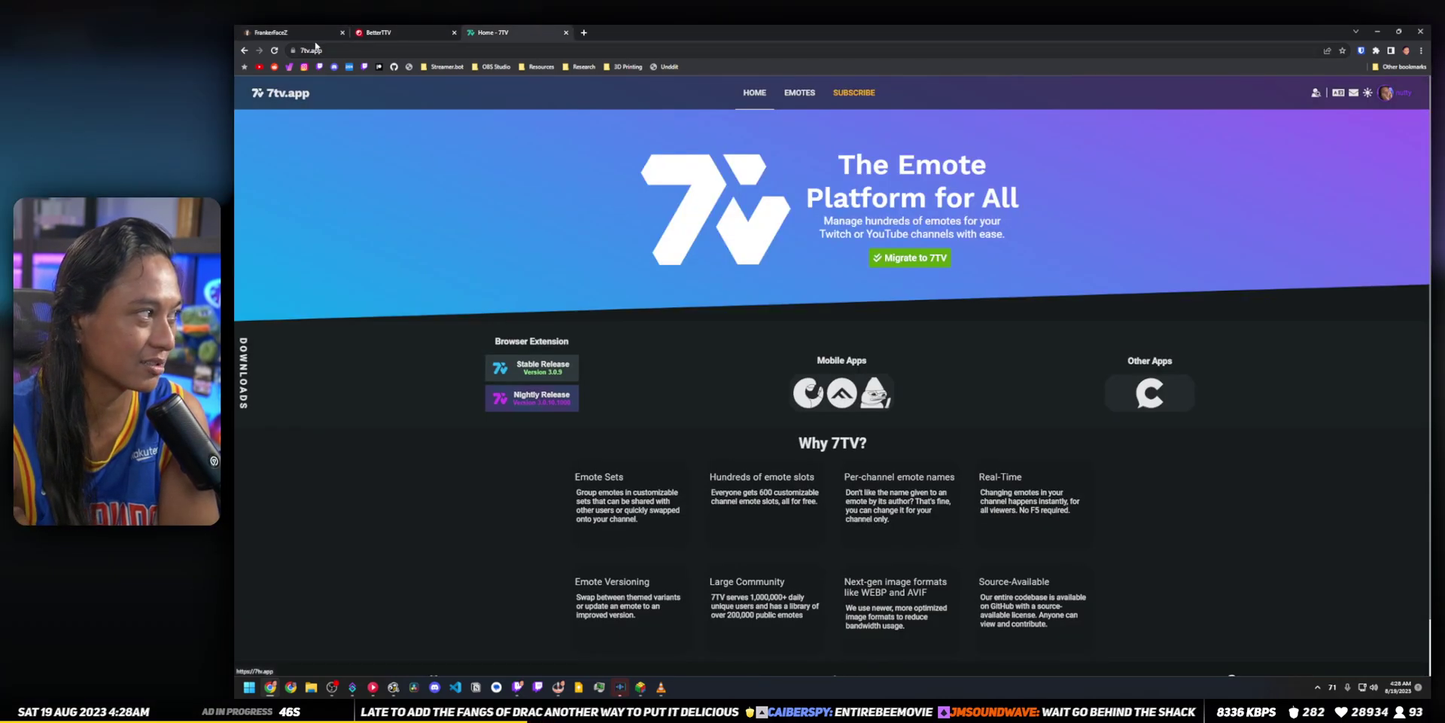
left_click(324, 34)
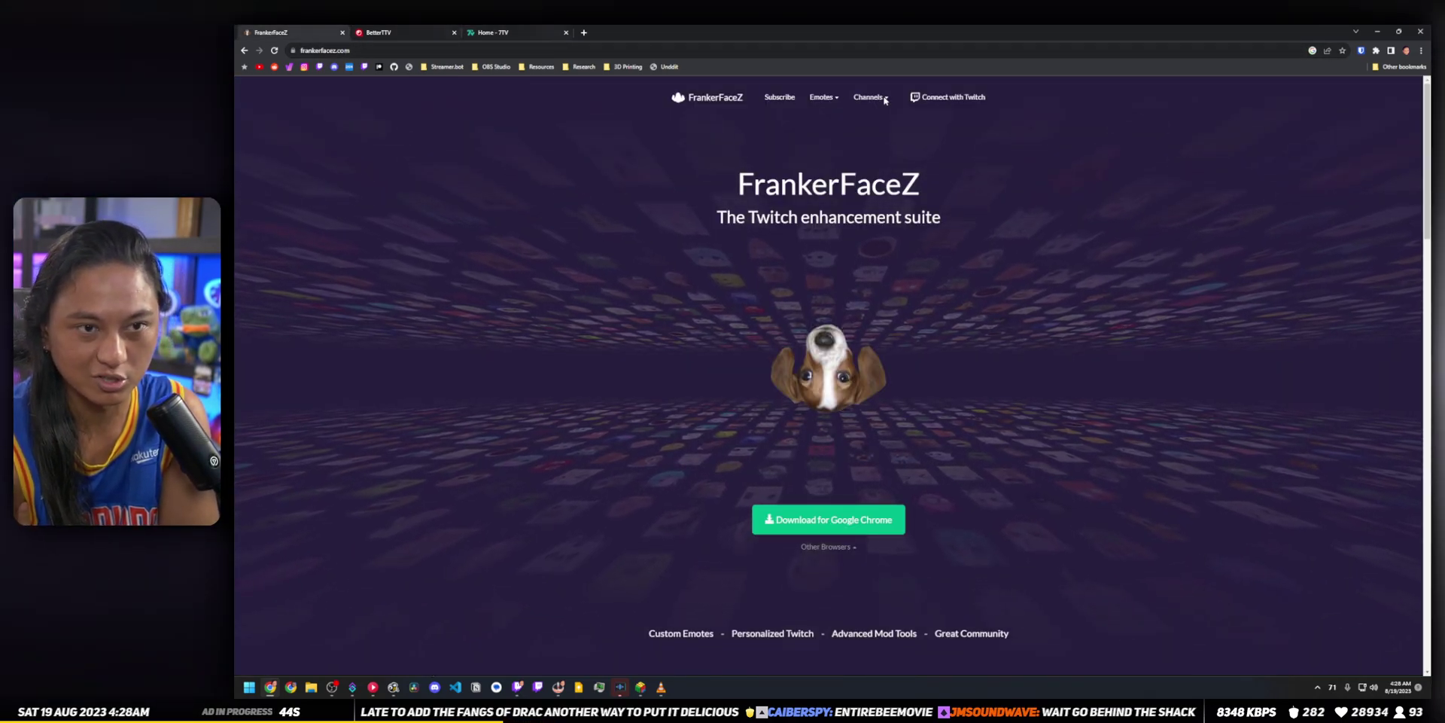
Bring the Twitch chat pop-out forward, preview the EntireShrekMovie emote, and drag the chat to the right edge
key("alt+Tab")
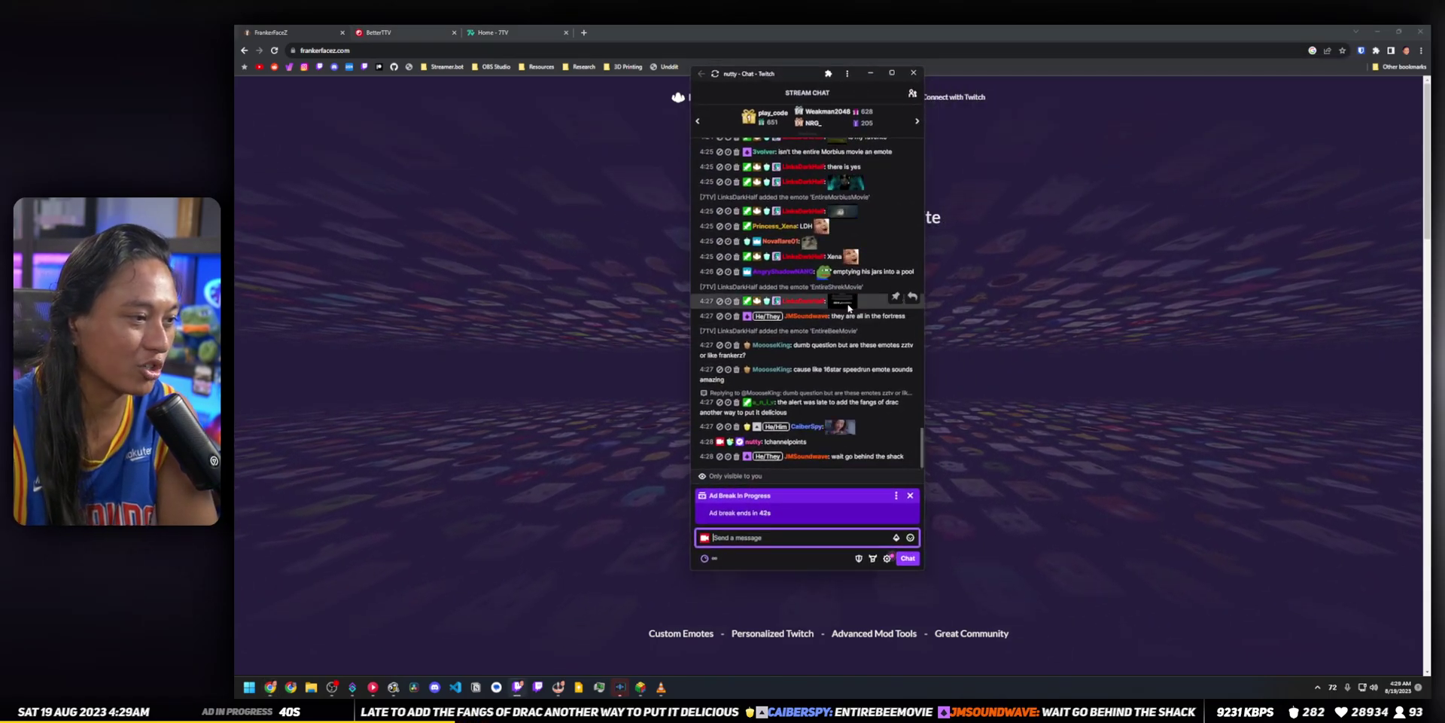
mouse_move(846, 301)
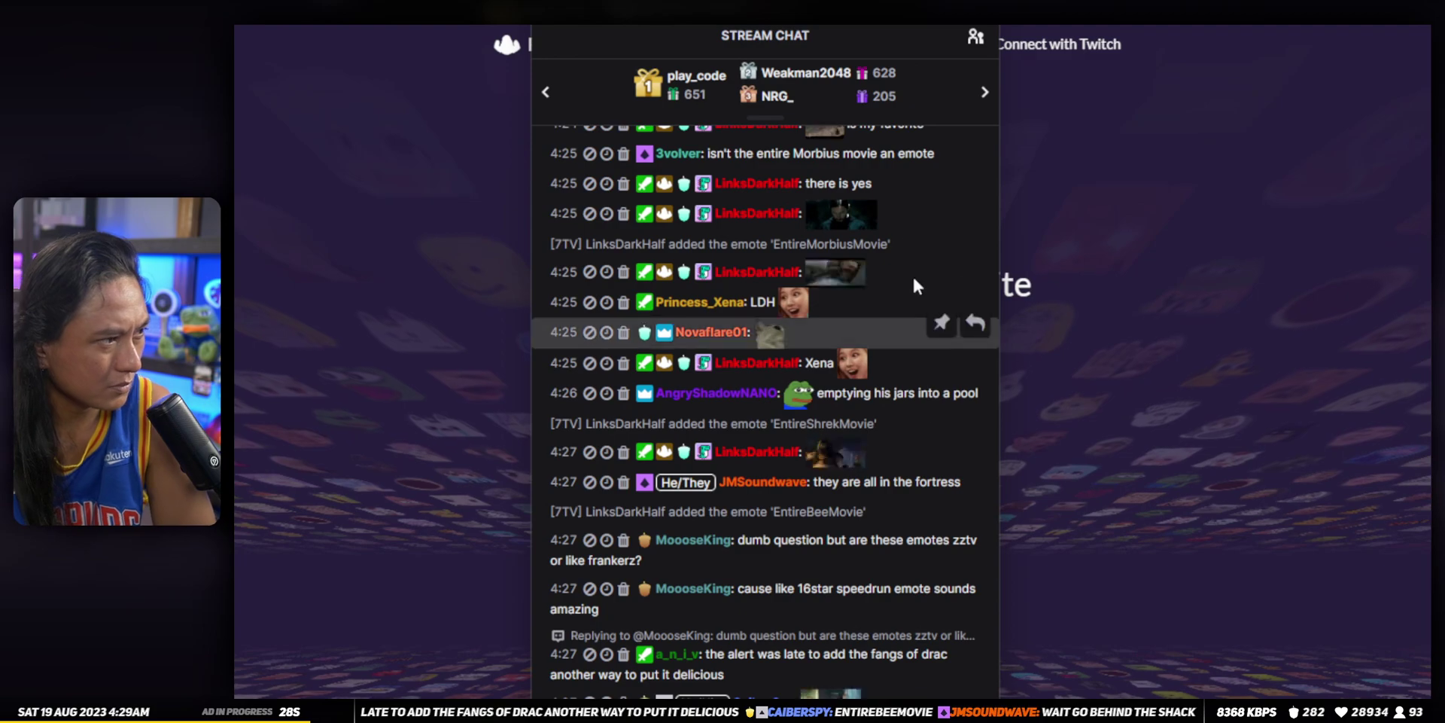
left_click_drag(725, 140, 1010, 168)
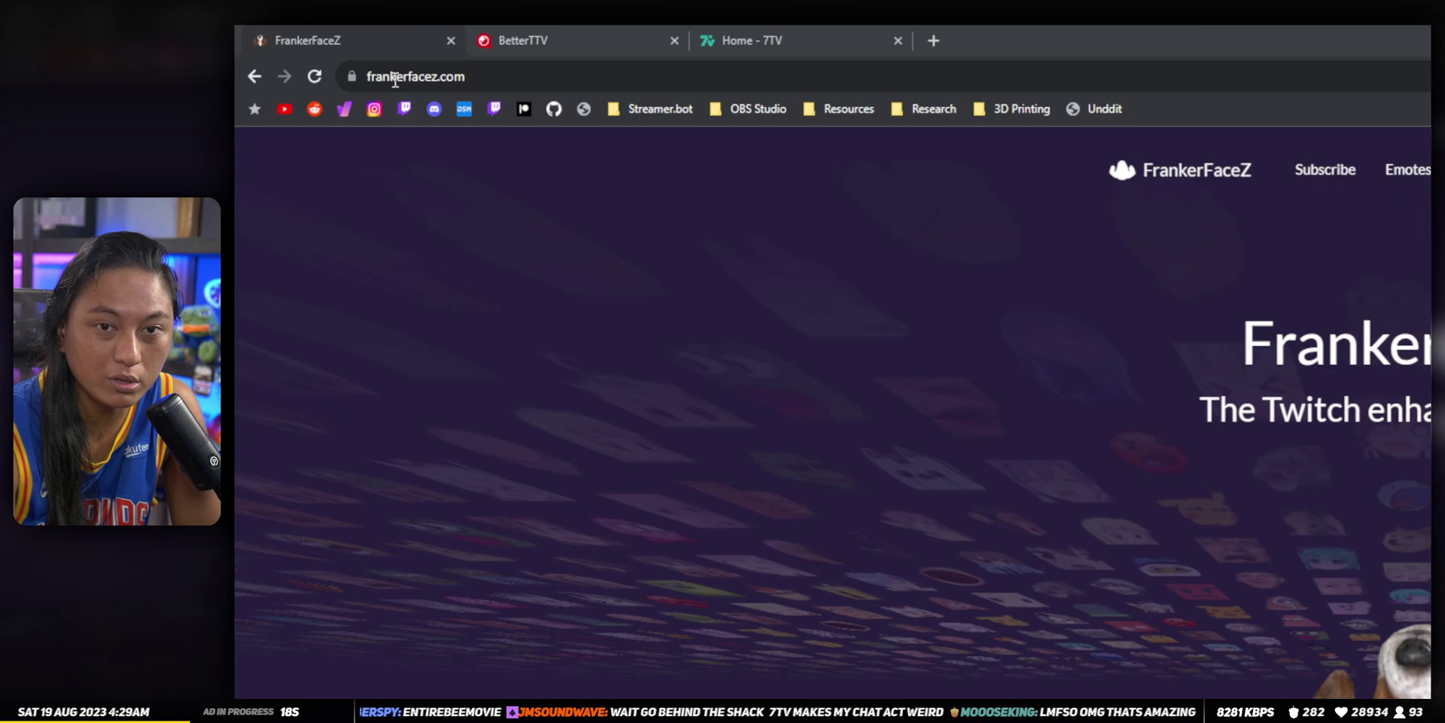
left_click(483, 79)
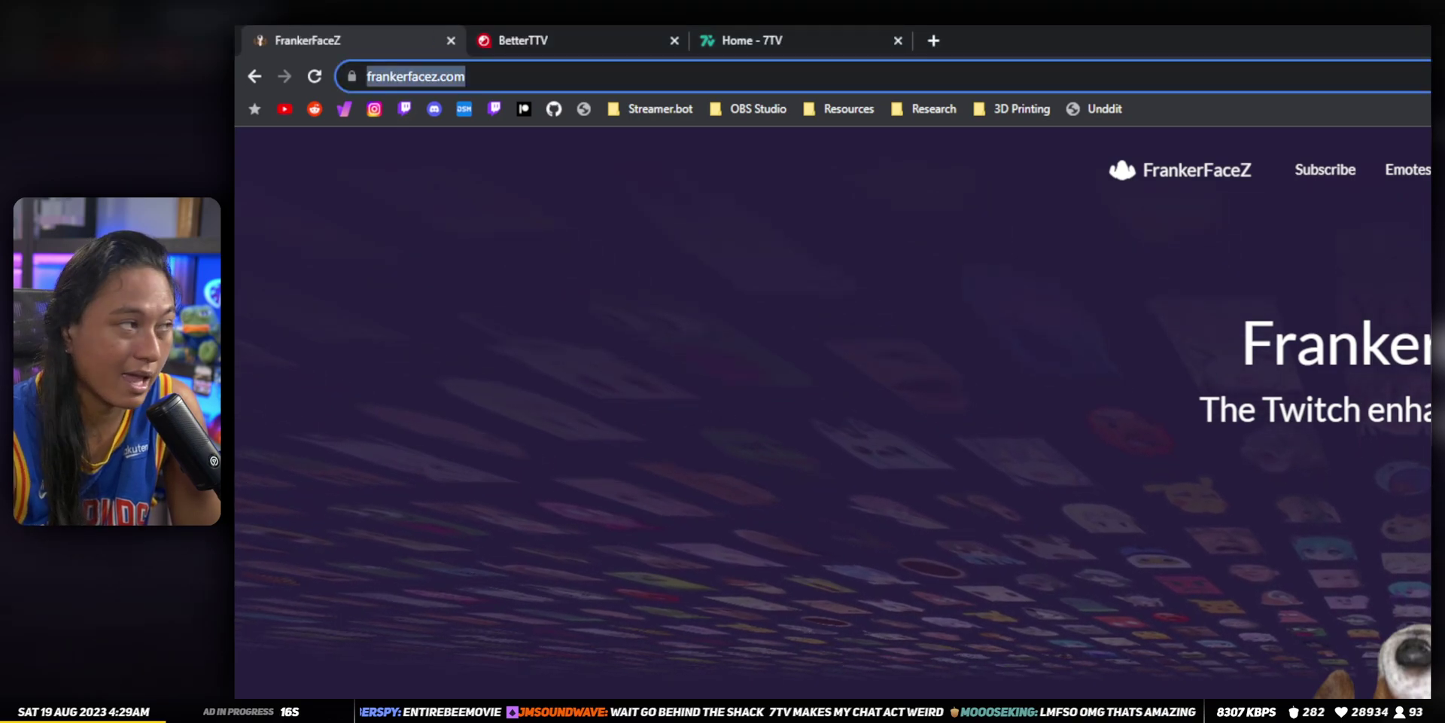
left_click(486, 44)
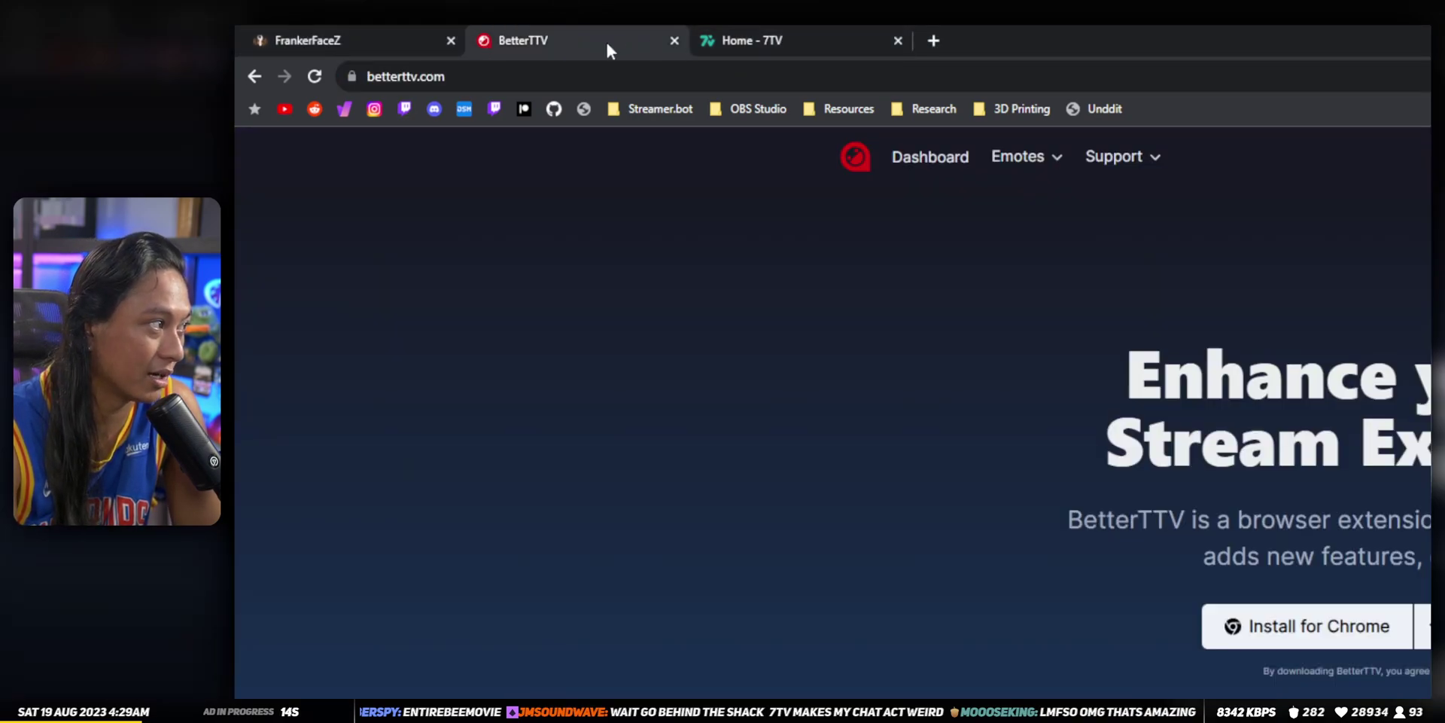
left_click(765, 47)
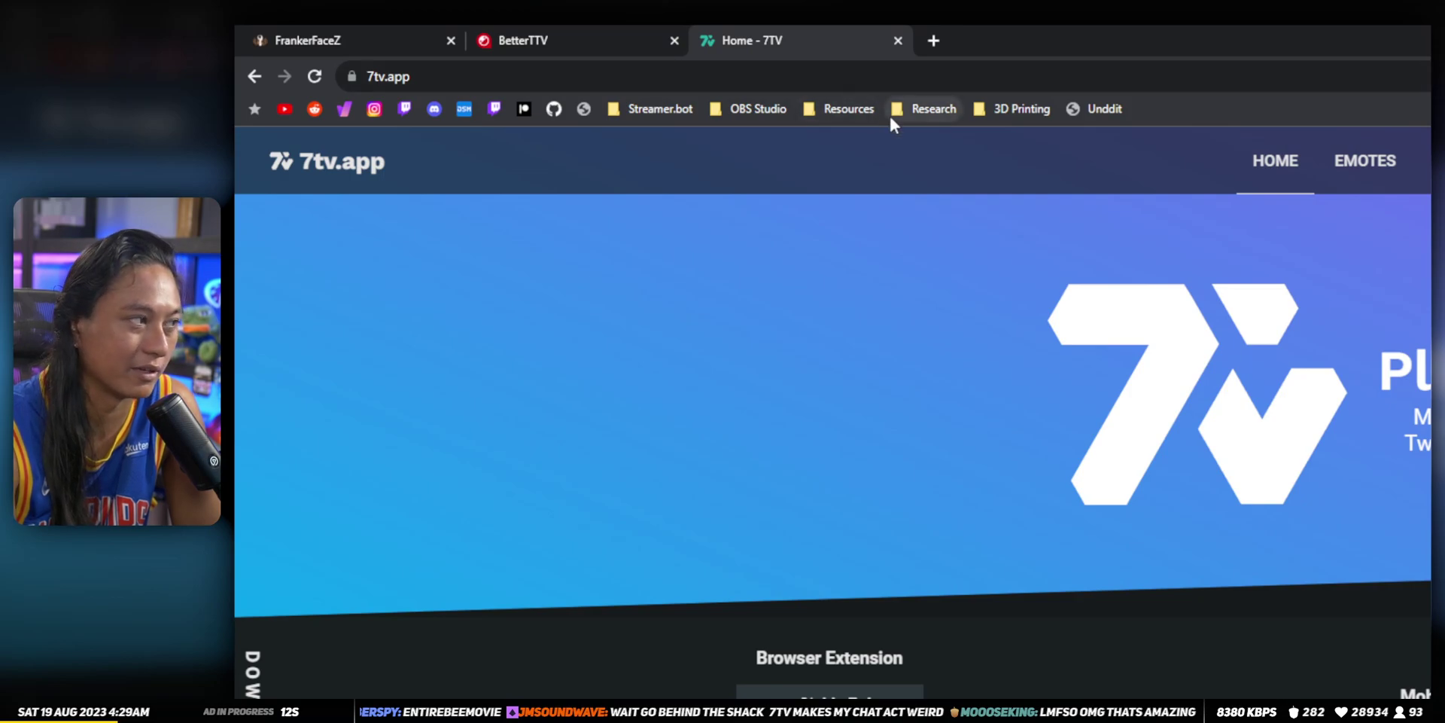
left_click(346, 47)
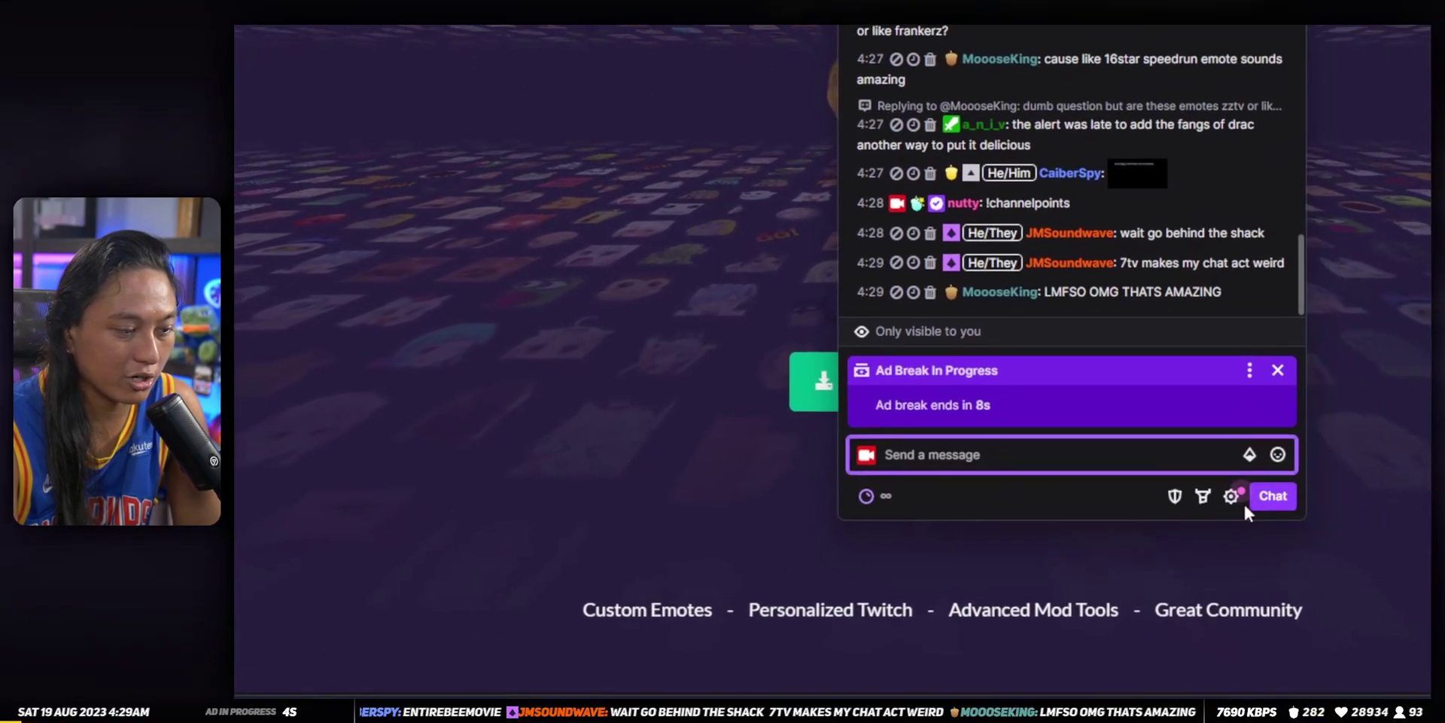
From the chat gear menu, switch to non-mod settings and open the FrankerFaceZ Control Center
left_click(1226, 495)
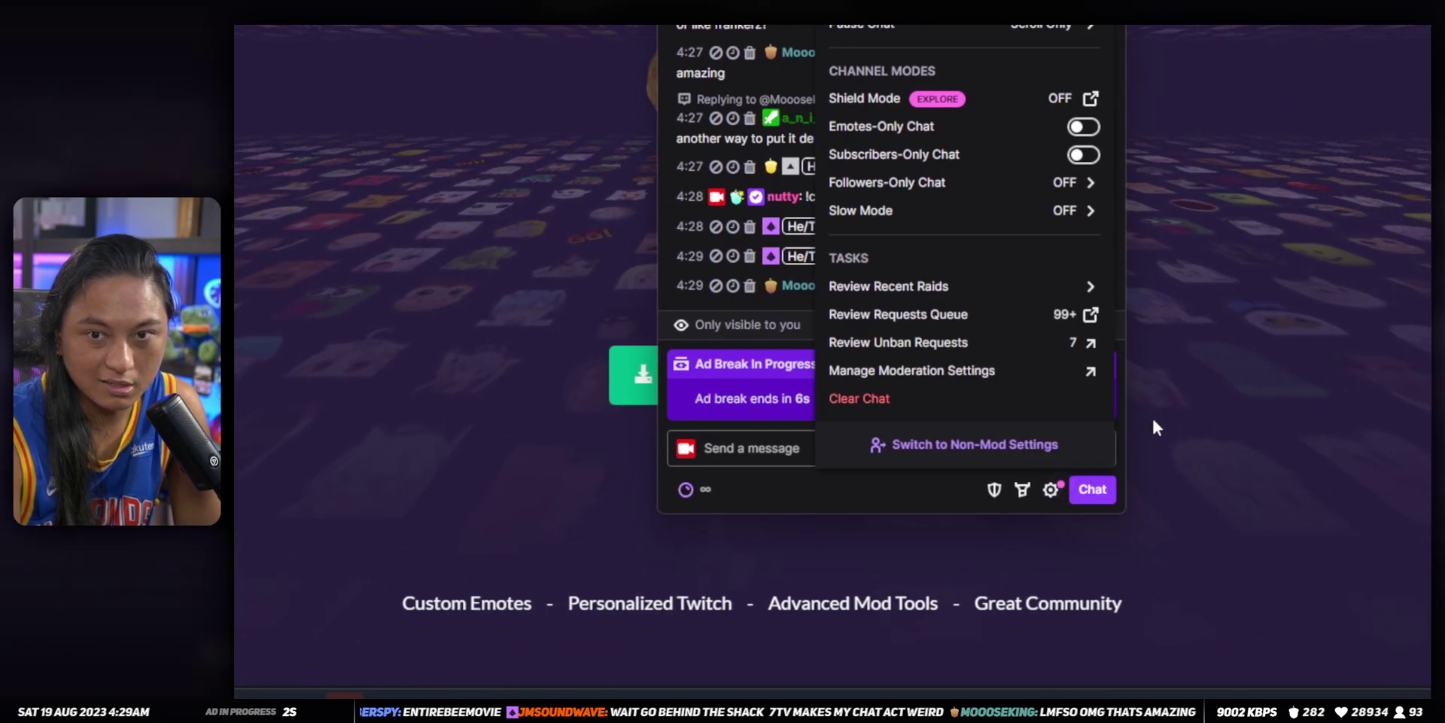
left_click(1017, 450)
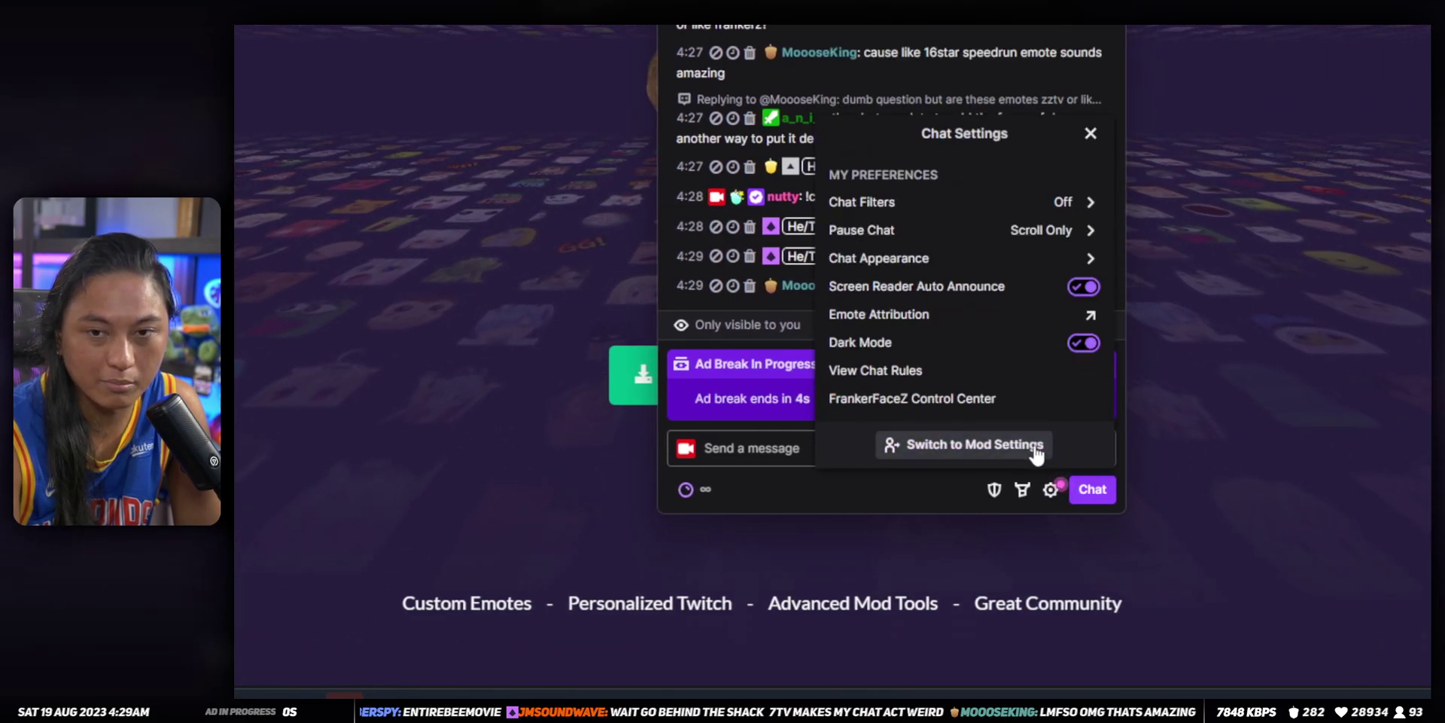
left_click(980, 399)
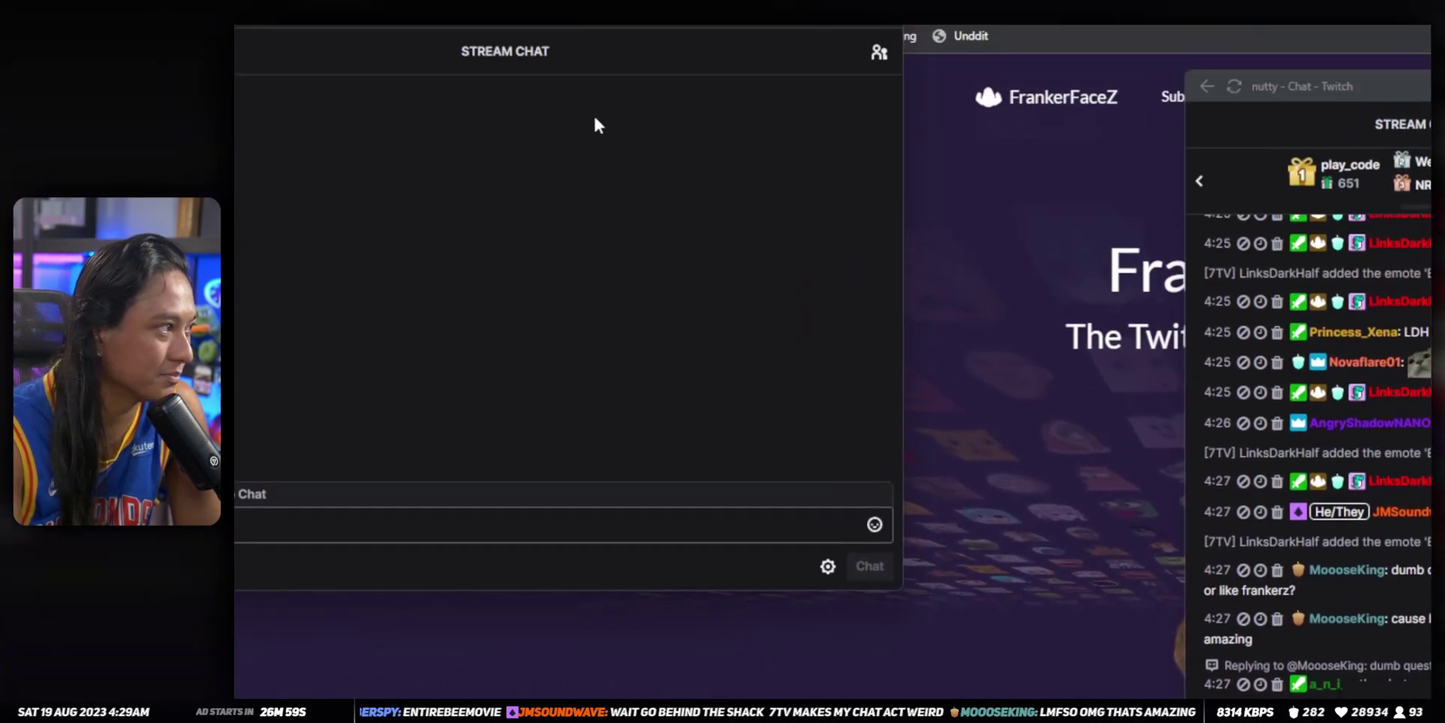
Close the extra pop-out chat and open the streamer's Twitch channel page in a new tab
left_click_drag(482, 47, 782, 155)
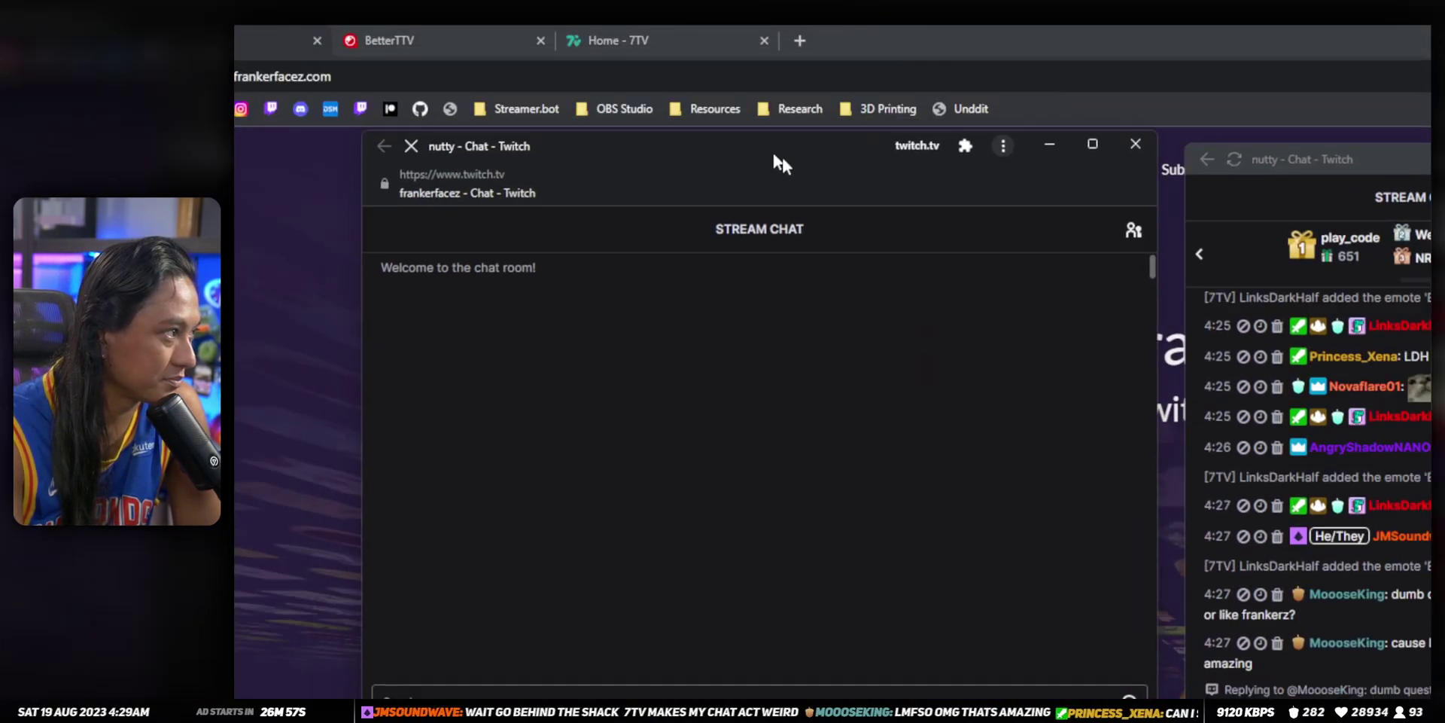
left_click(1077, 80)
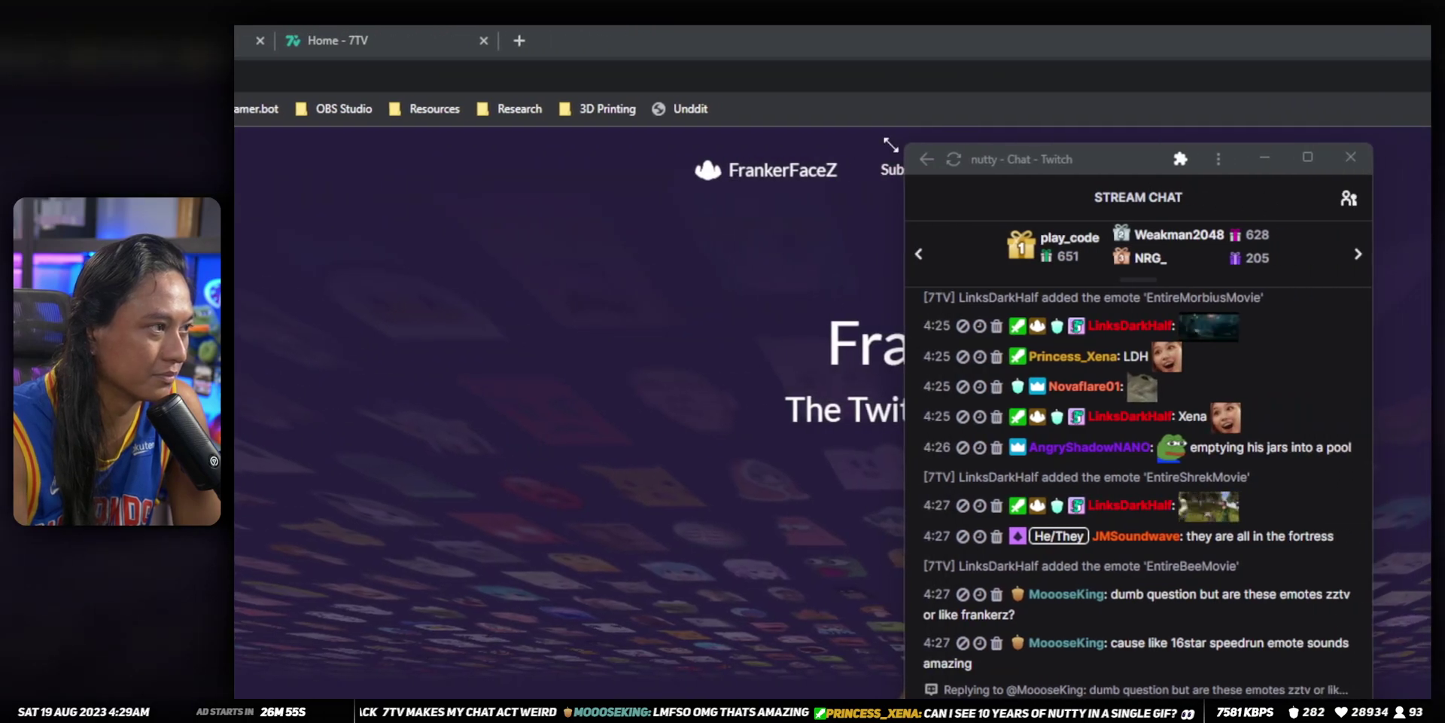
left_click(535, 75)
left_click(527, 45)
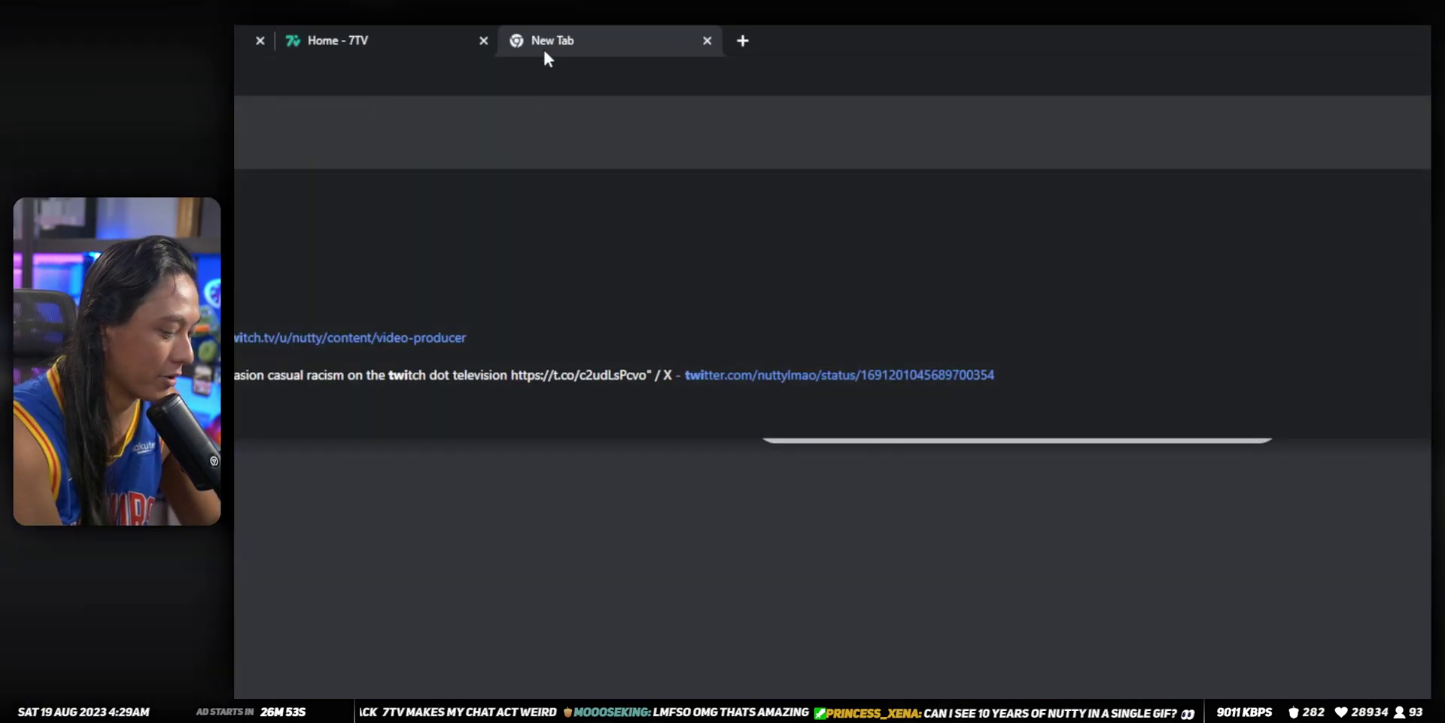
key("Return")
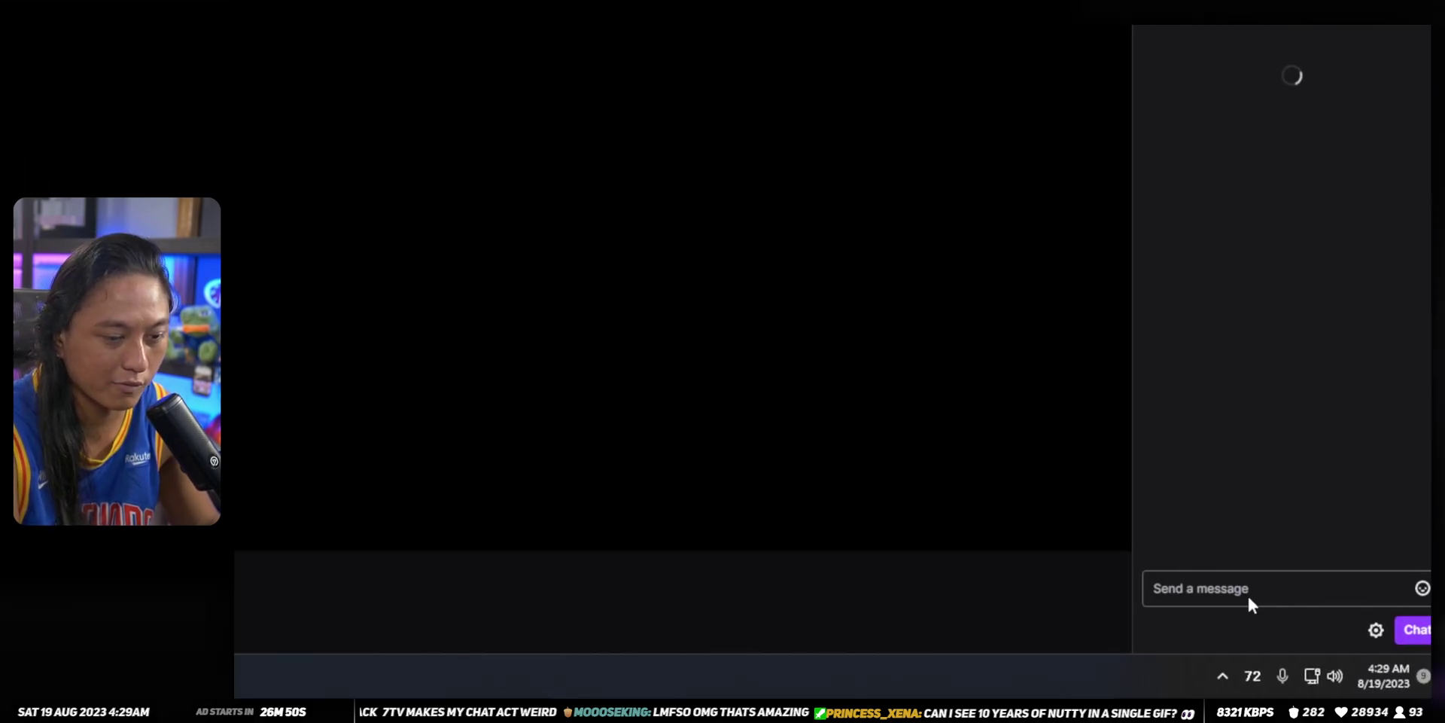
Open the channel chat's settings and toggle between mod and non-mod views, ending on non-mod preferences
left_click(1228, 594)
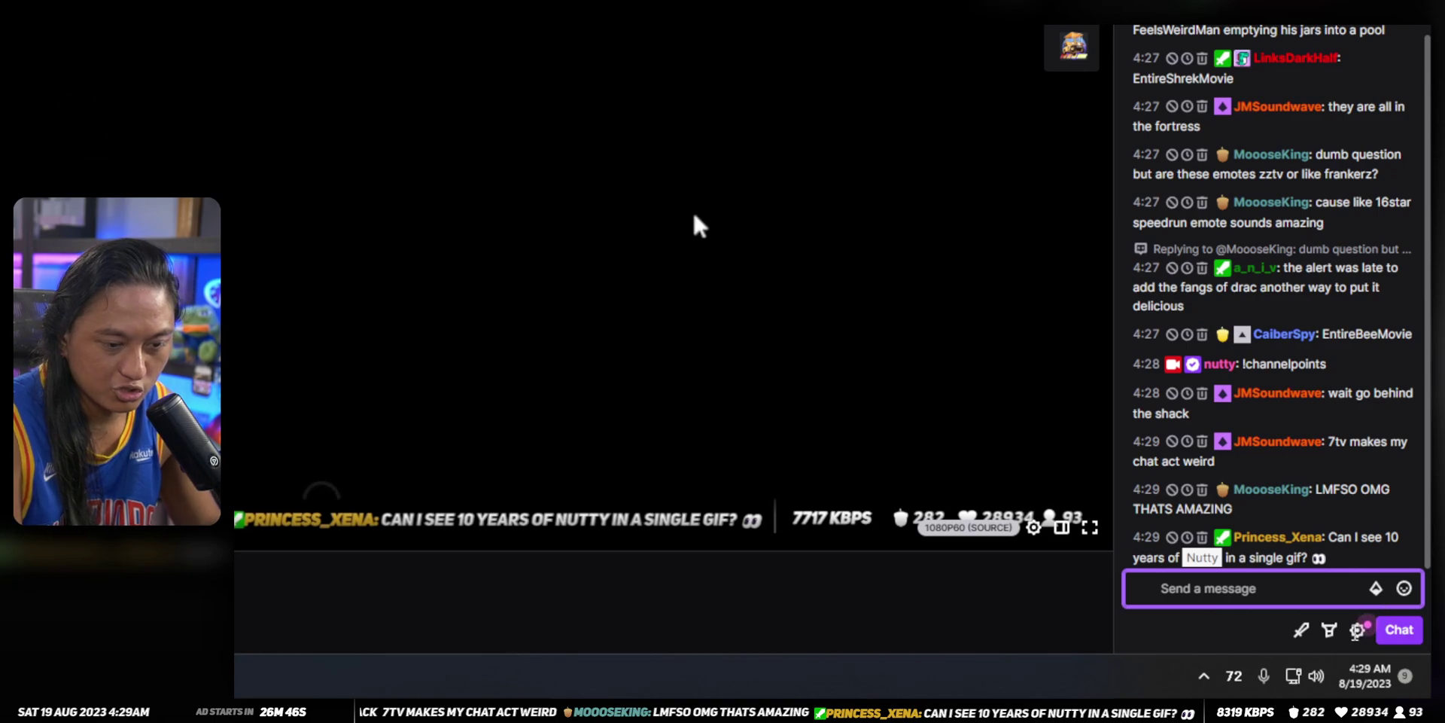
left_click(1357, 630)
left_click(1254, 585)
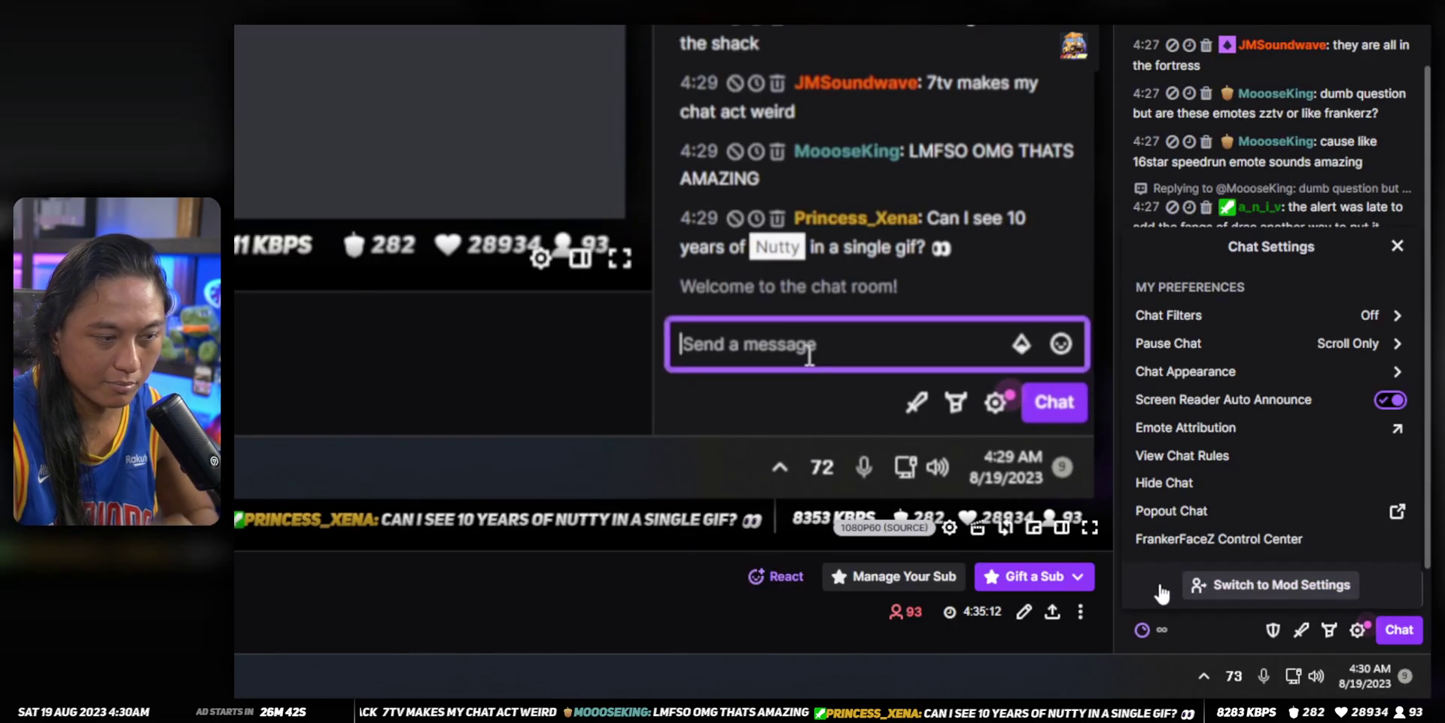
left_click(1290, 584)
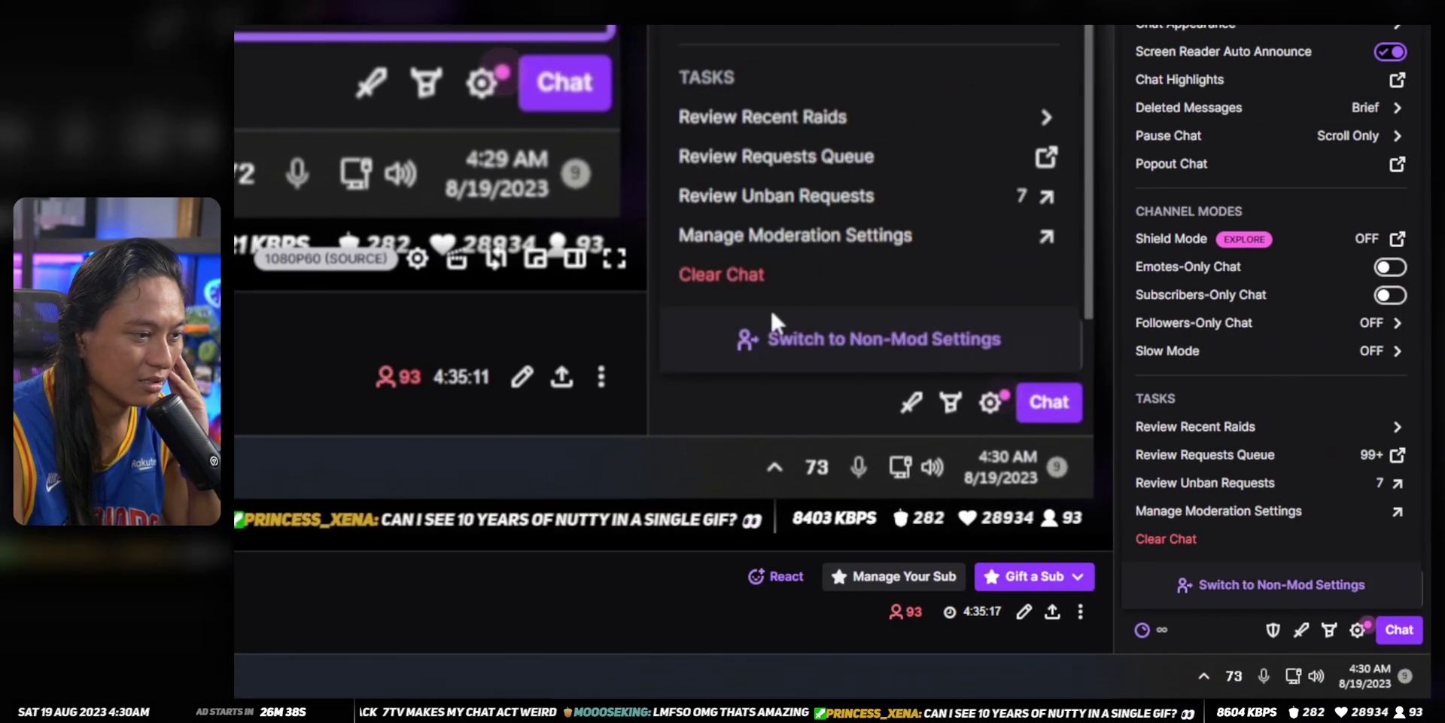
left_click(1271, 588)
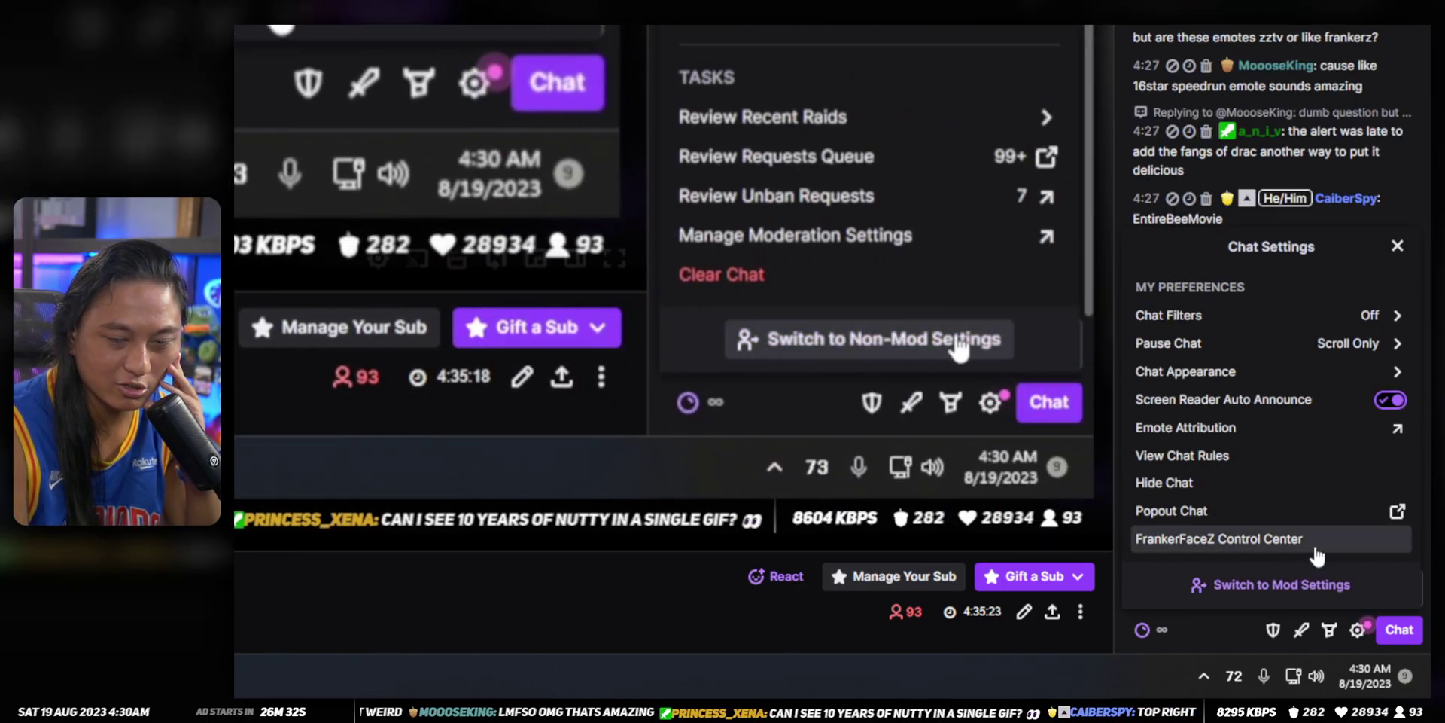
Open the FrankerFaceZ Control Center on its Add-Ons page and scroll through the list
left_click(1295, 541)
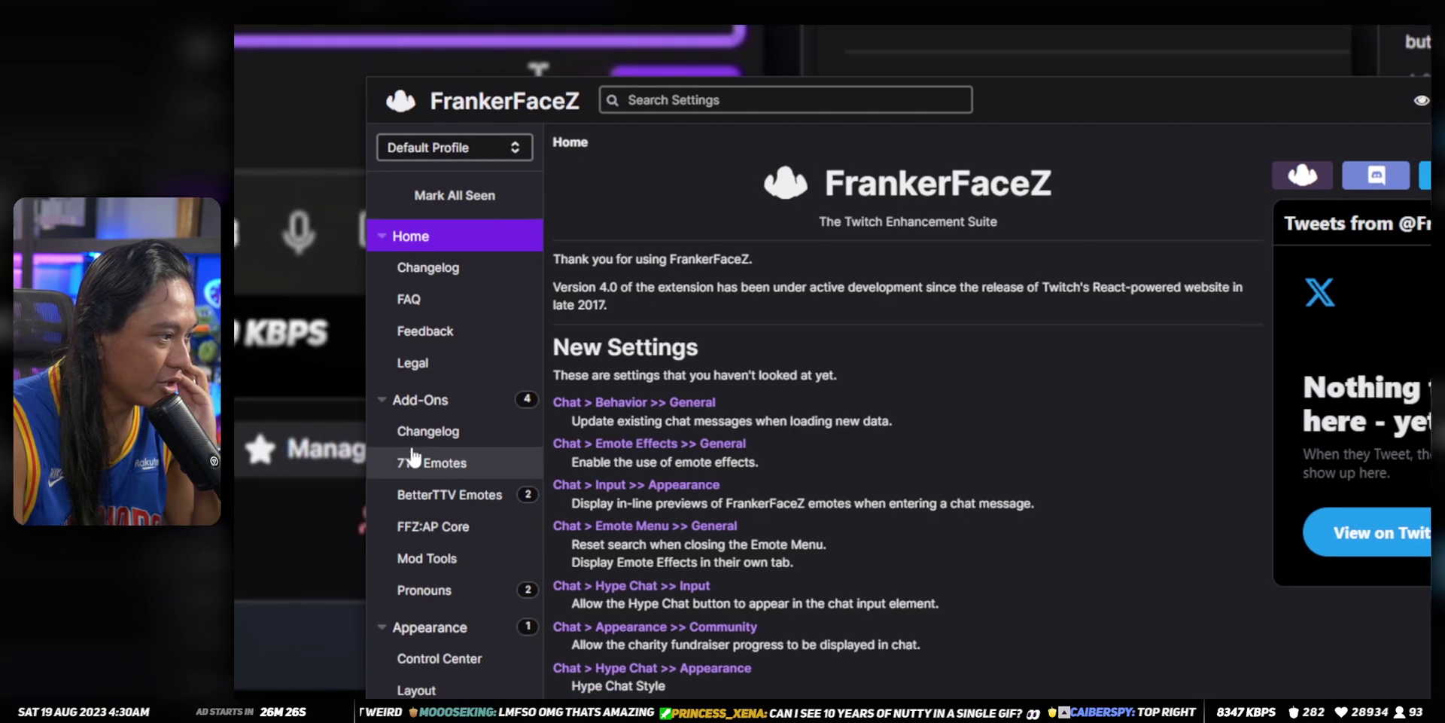
left_click(470, 406)
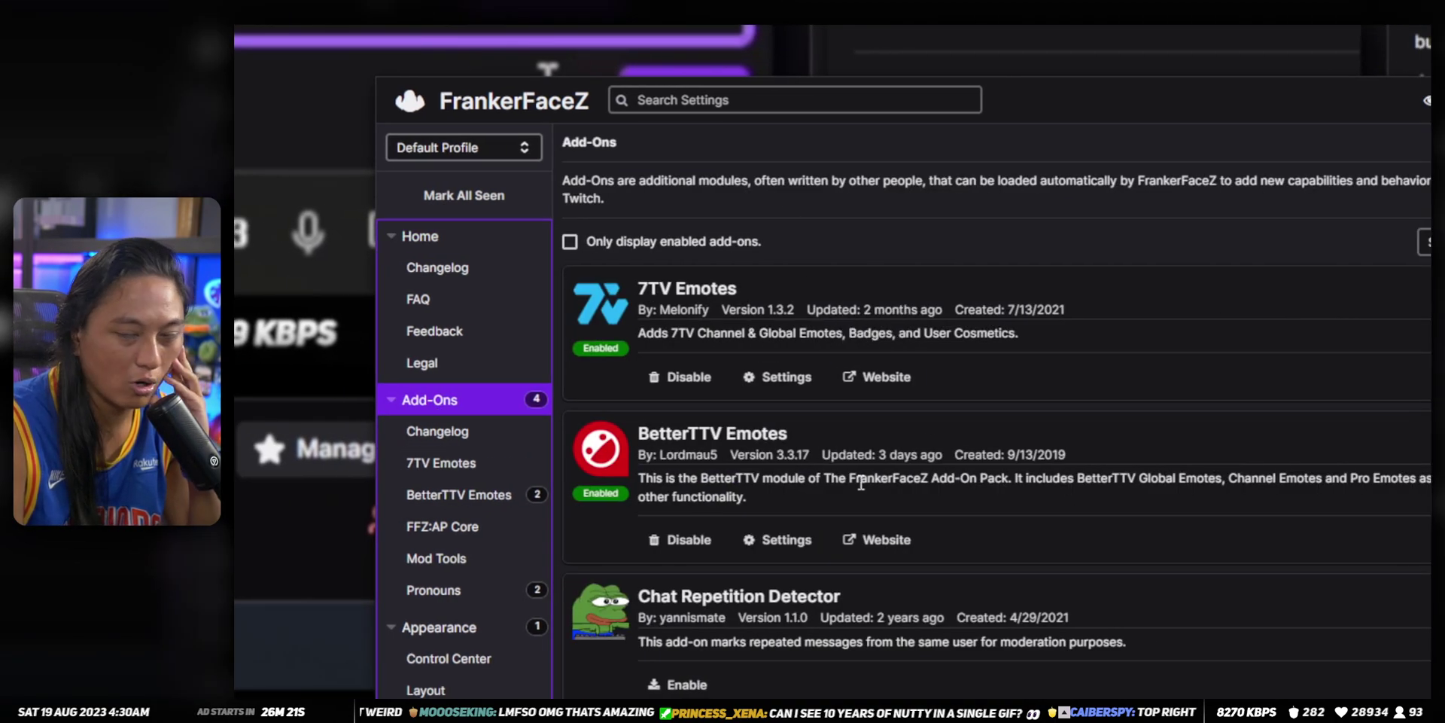
scroll(981, 467, "down", 5)
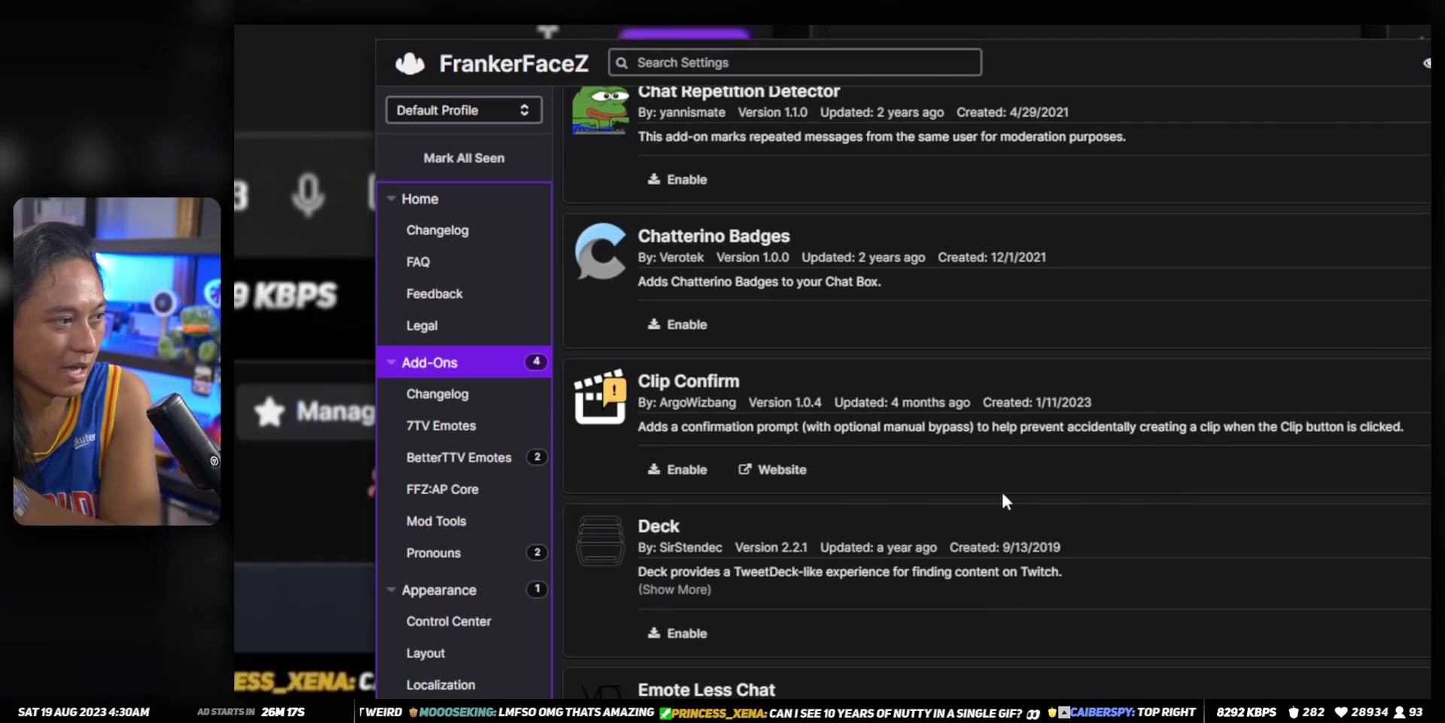
scroll(998, 482, "up", 5)
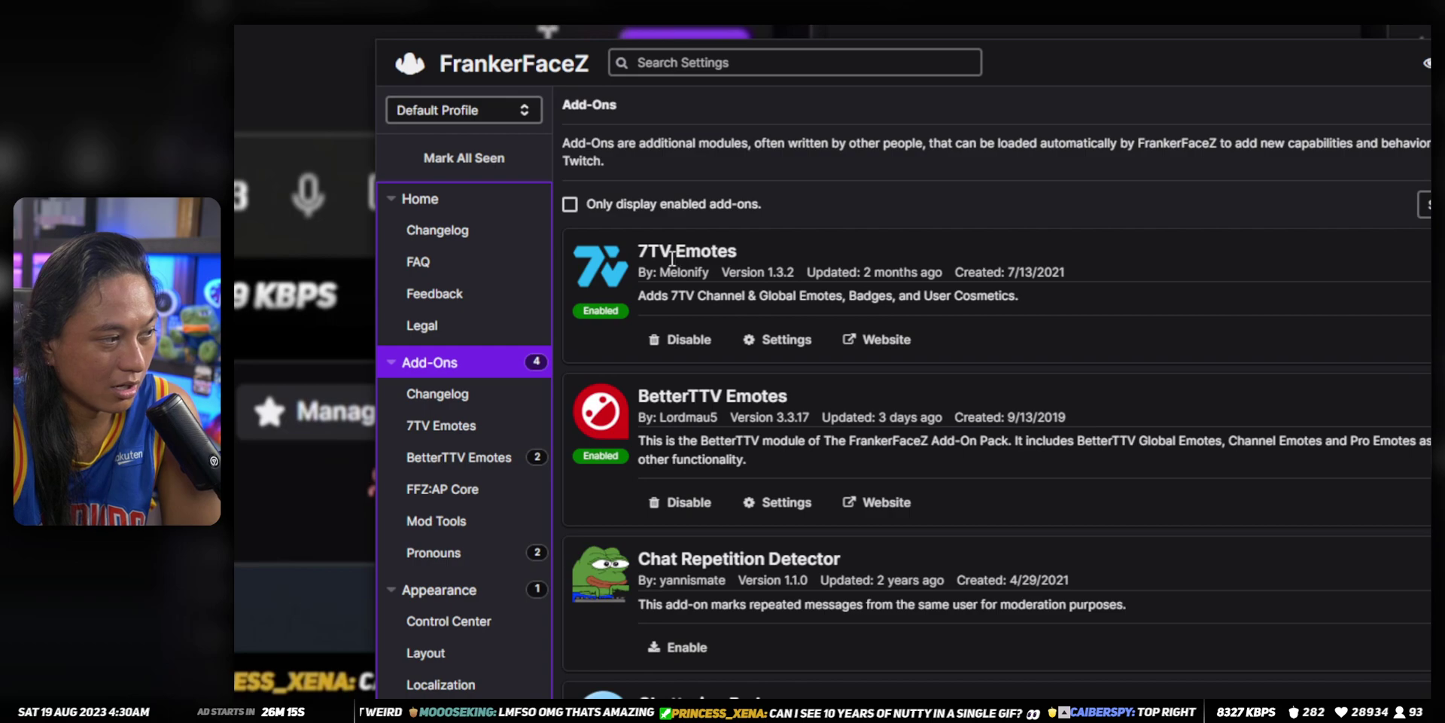
Highlight the 7TV Emotes, BetterTTV Emotes and Pronouns add-on entries while scrolling the list
left_click_drag(642, 253, 731, 257)
left_click_drag(639, 396, 797, 391)
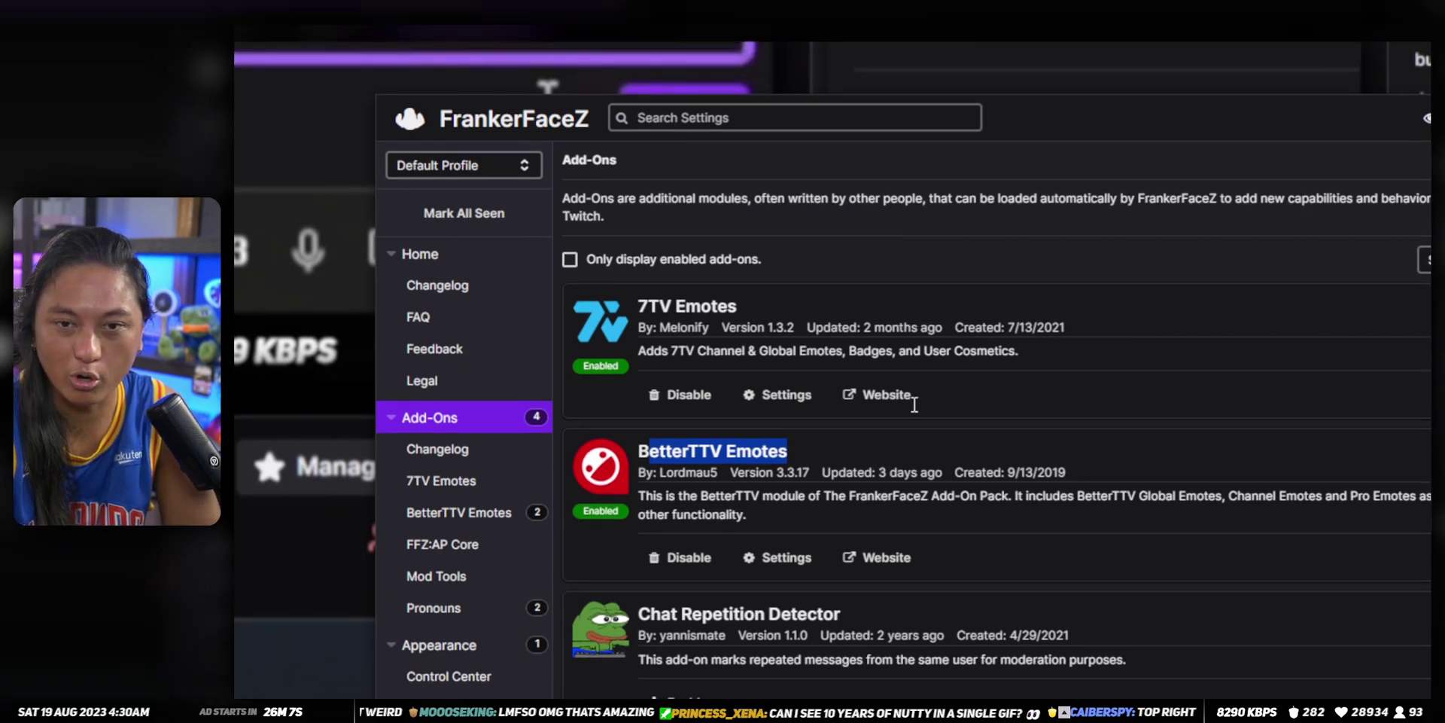
left_click_drag(646, 296, 811, 316)
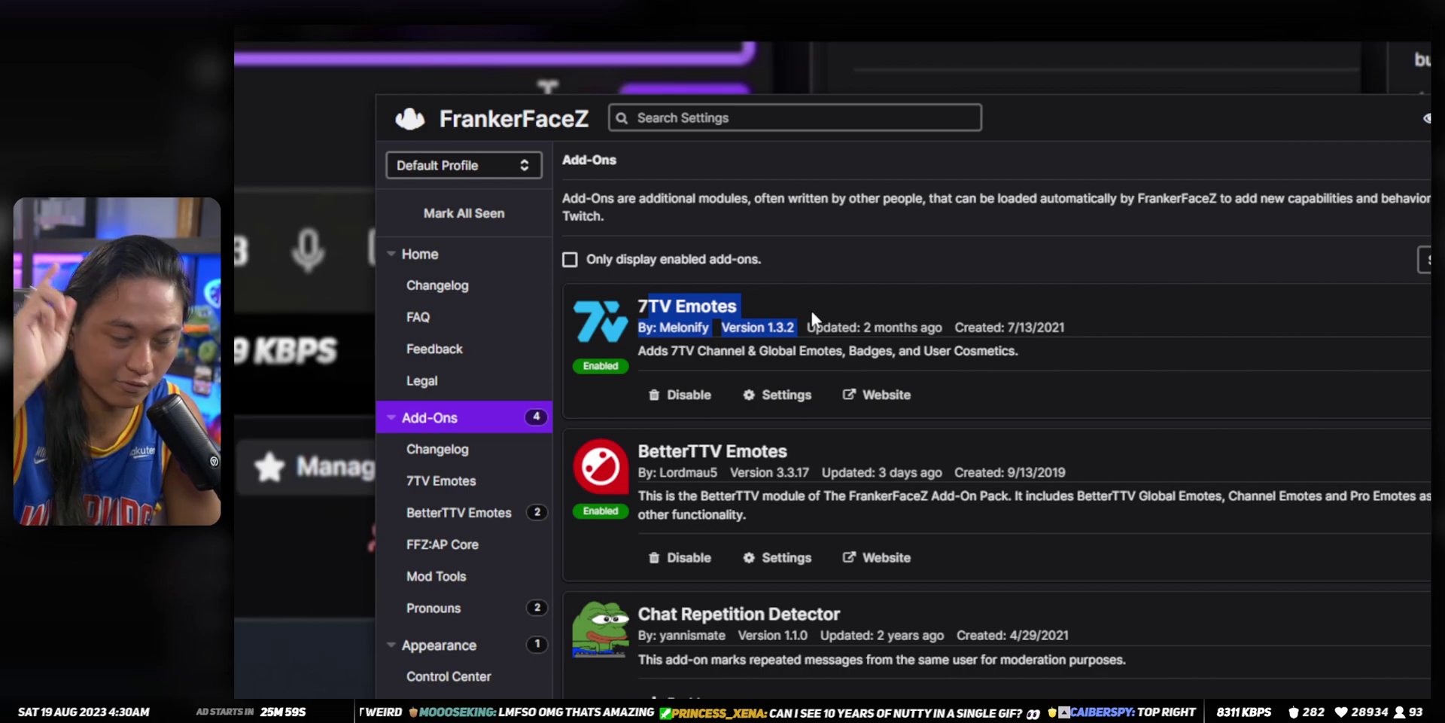
scroll(620, 504, "down", 5)
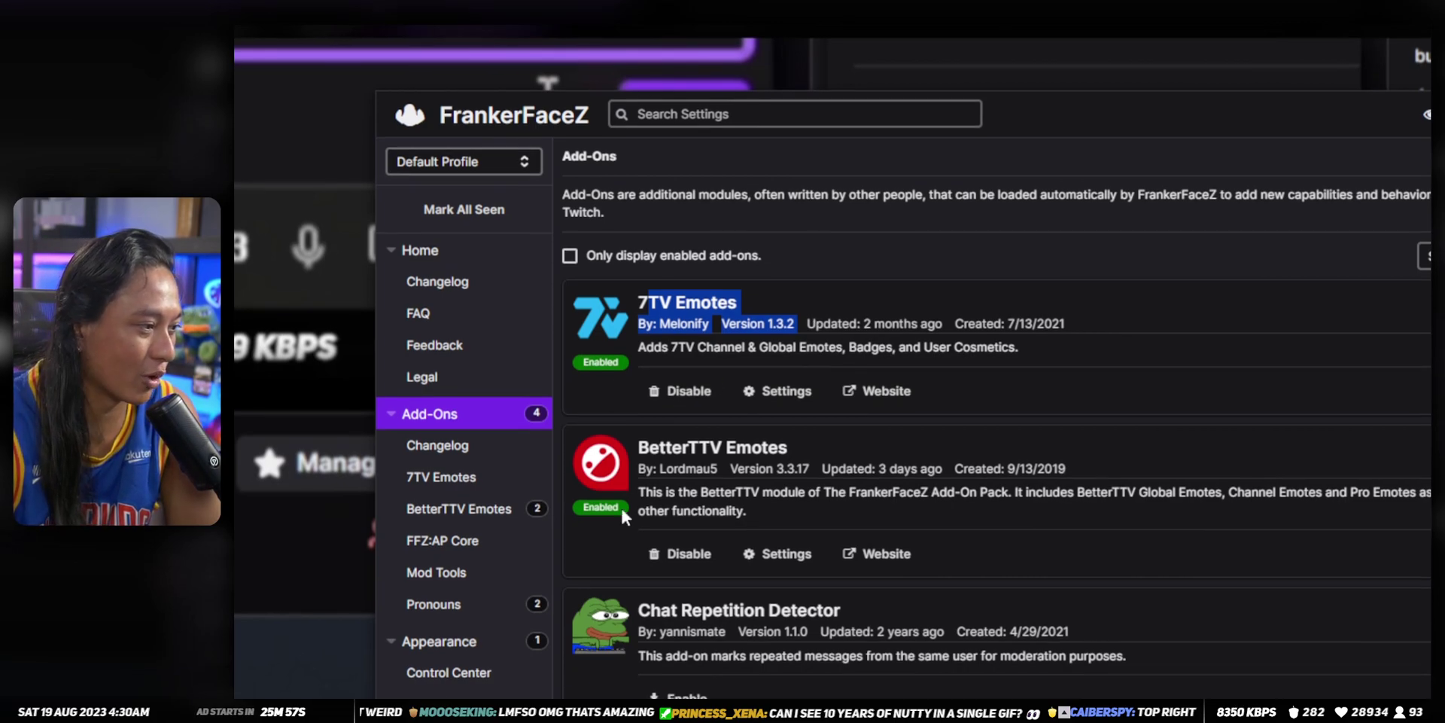
scroll(715, 468, "down", 20)
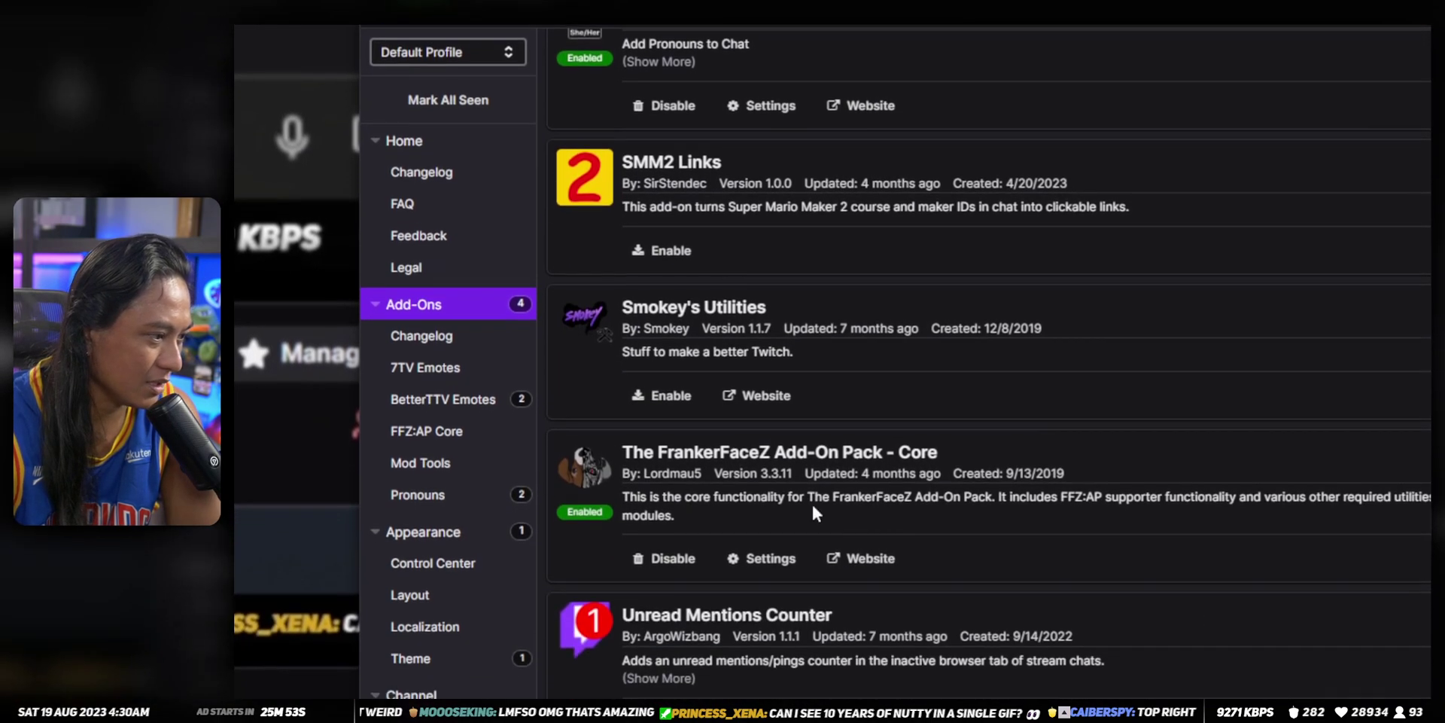
scroll(828, 489, "up", 4)
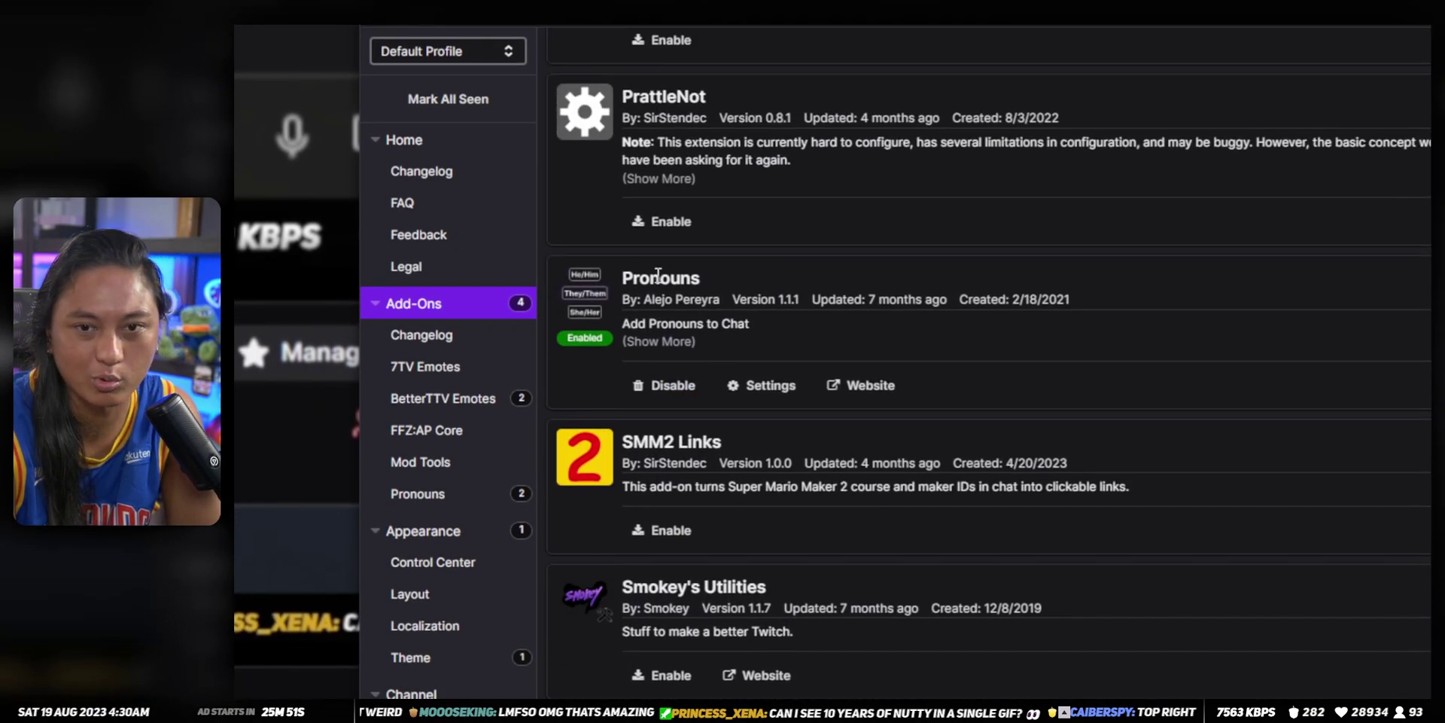
left_click_drag(658, 274, 866, 299)
left_click(816, 273)
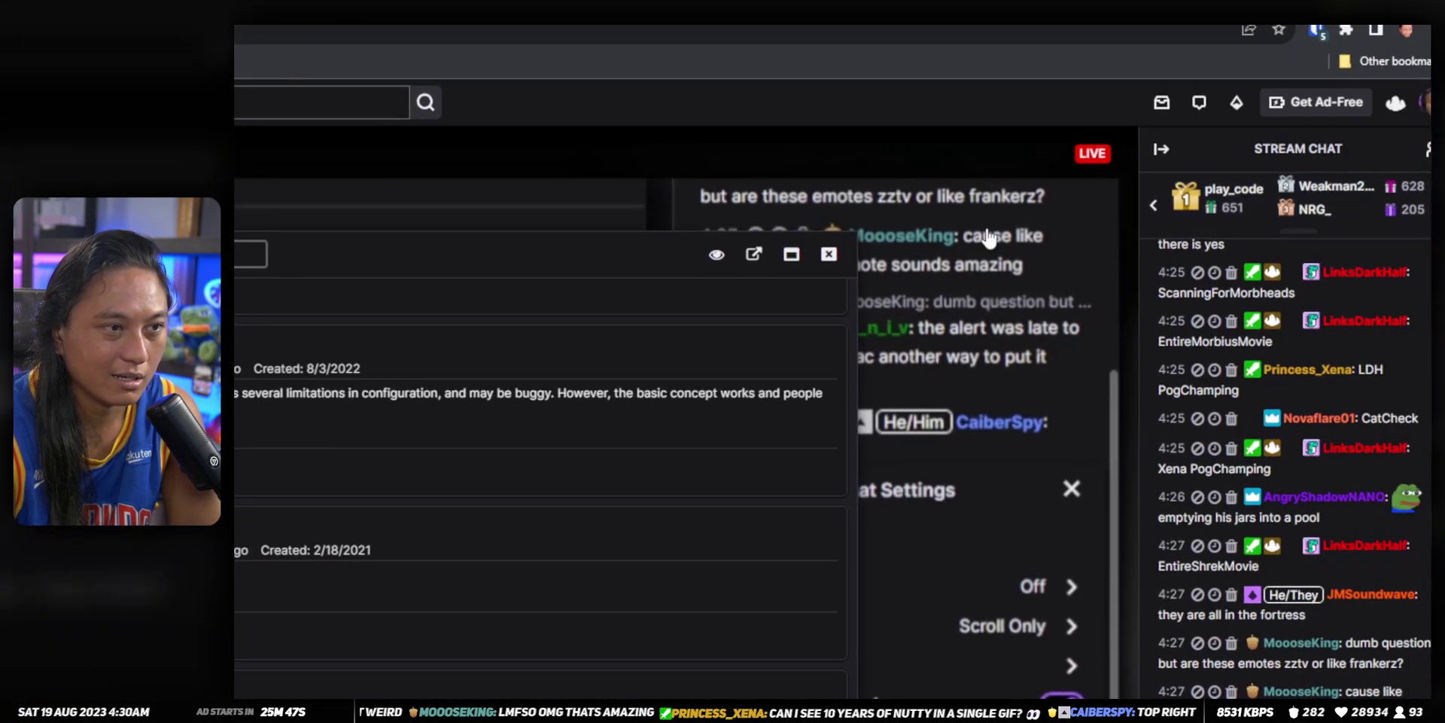
Close the FrankerFaceZ window and send the EntireShrekMovie emote in chat via :shrek autocomplete
left_click(831, 256)
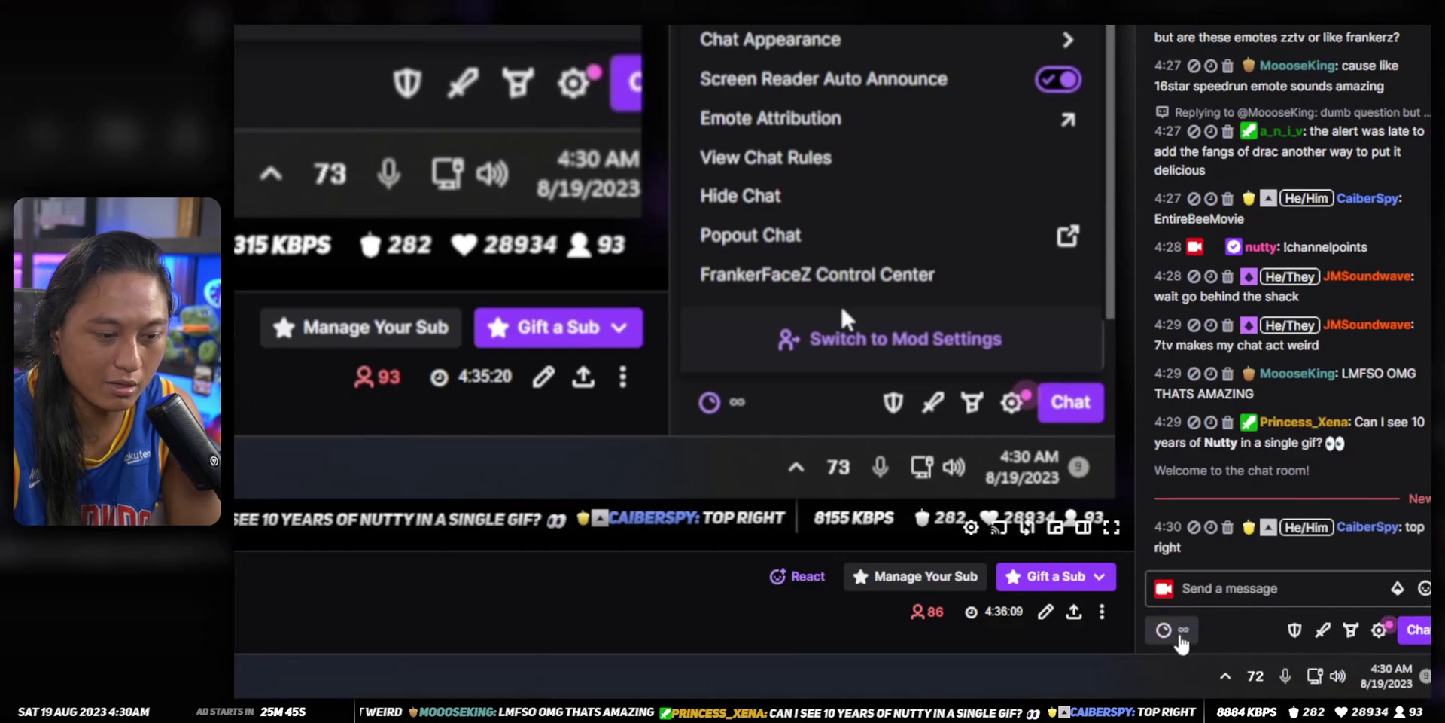
left_click(1178, 637)
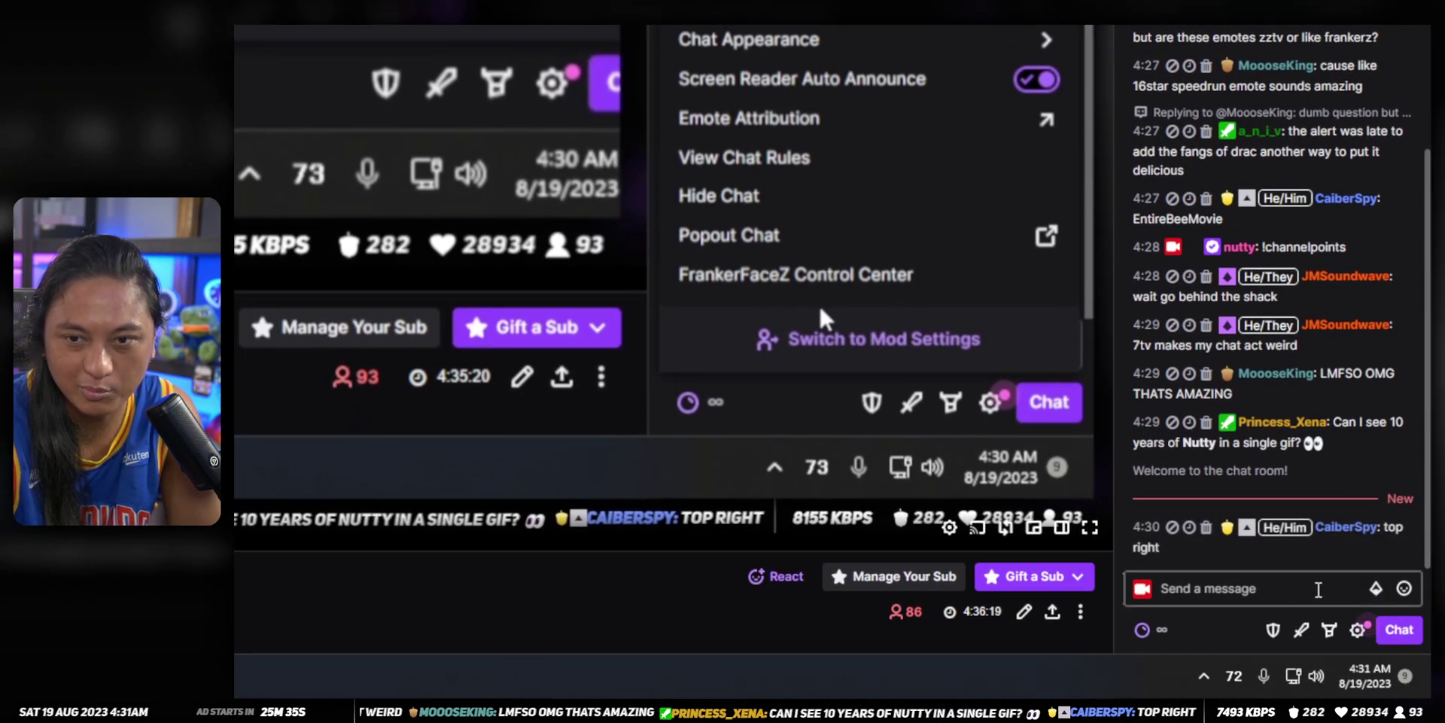
left_click(1318, 589)
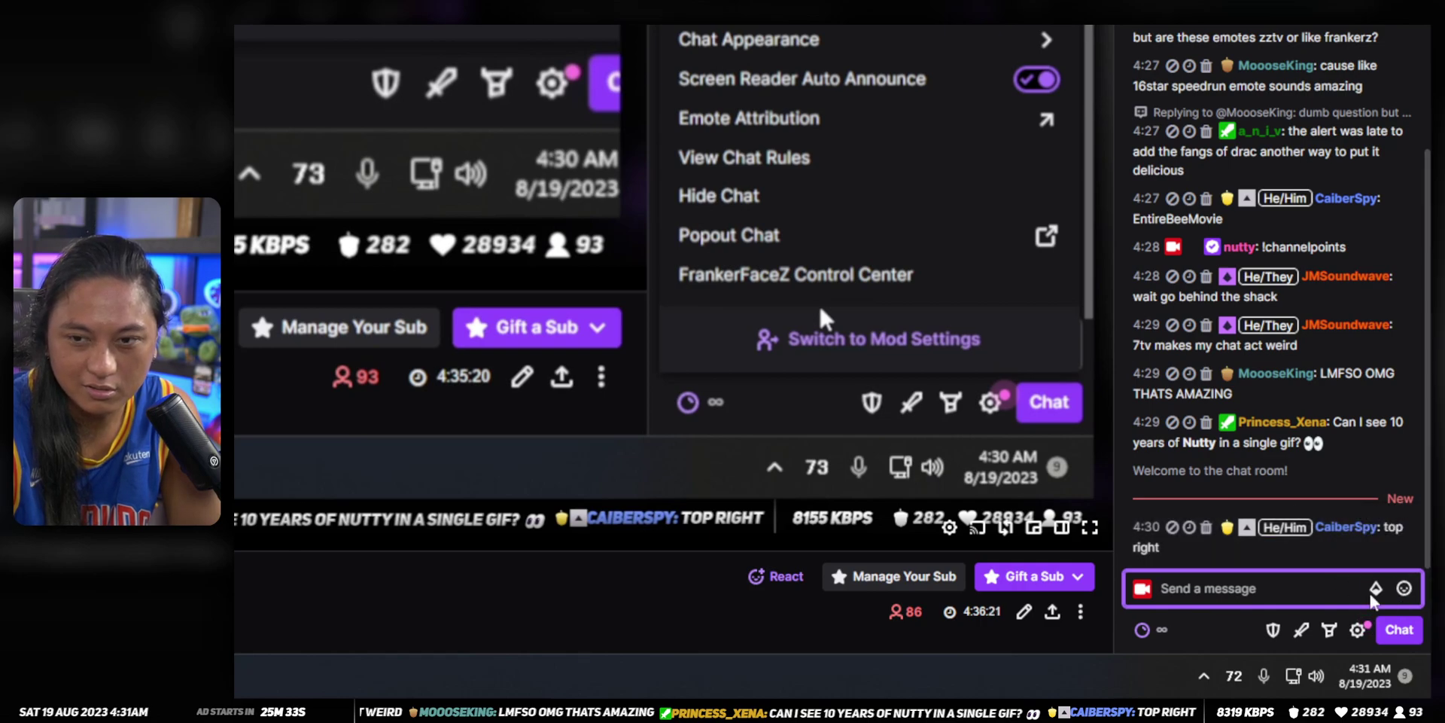
type(":s")
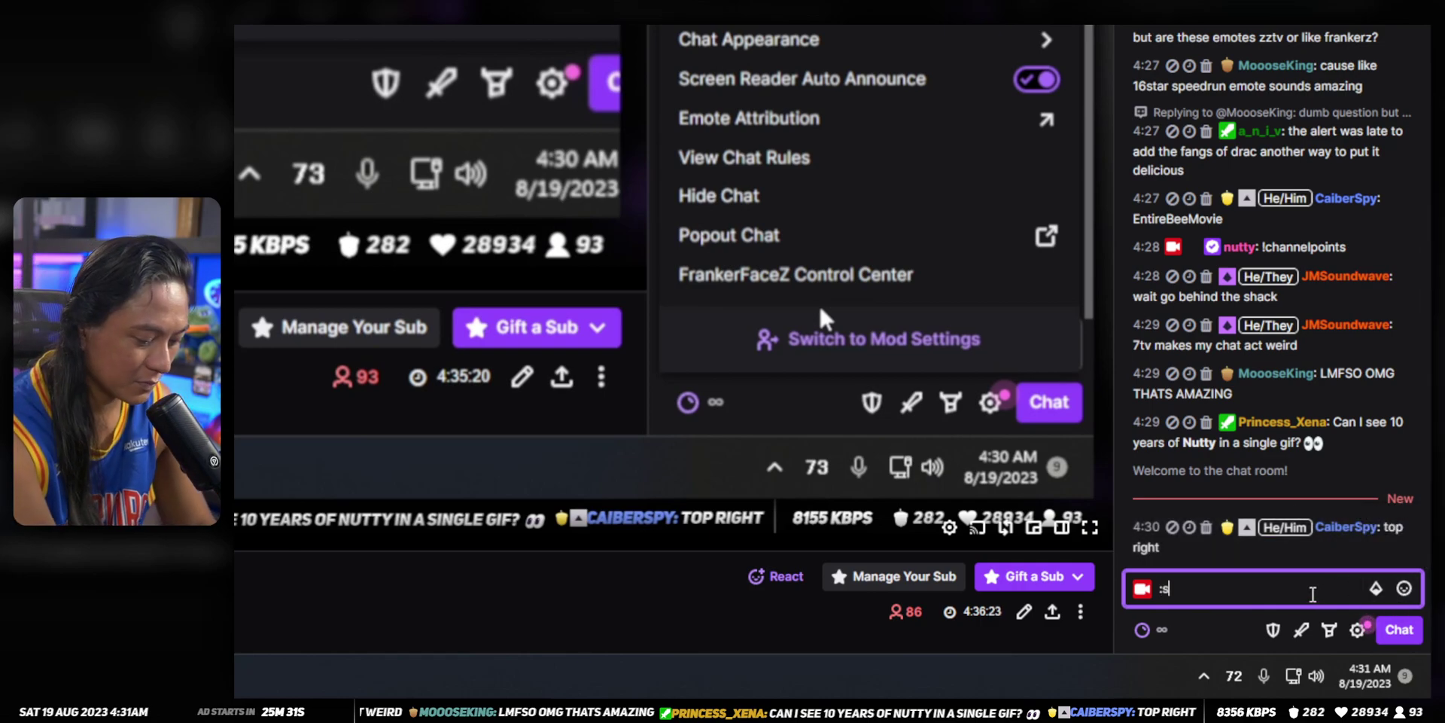
type("hrek")
key("Tab")
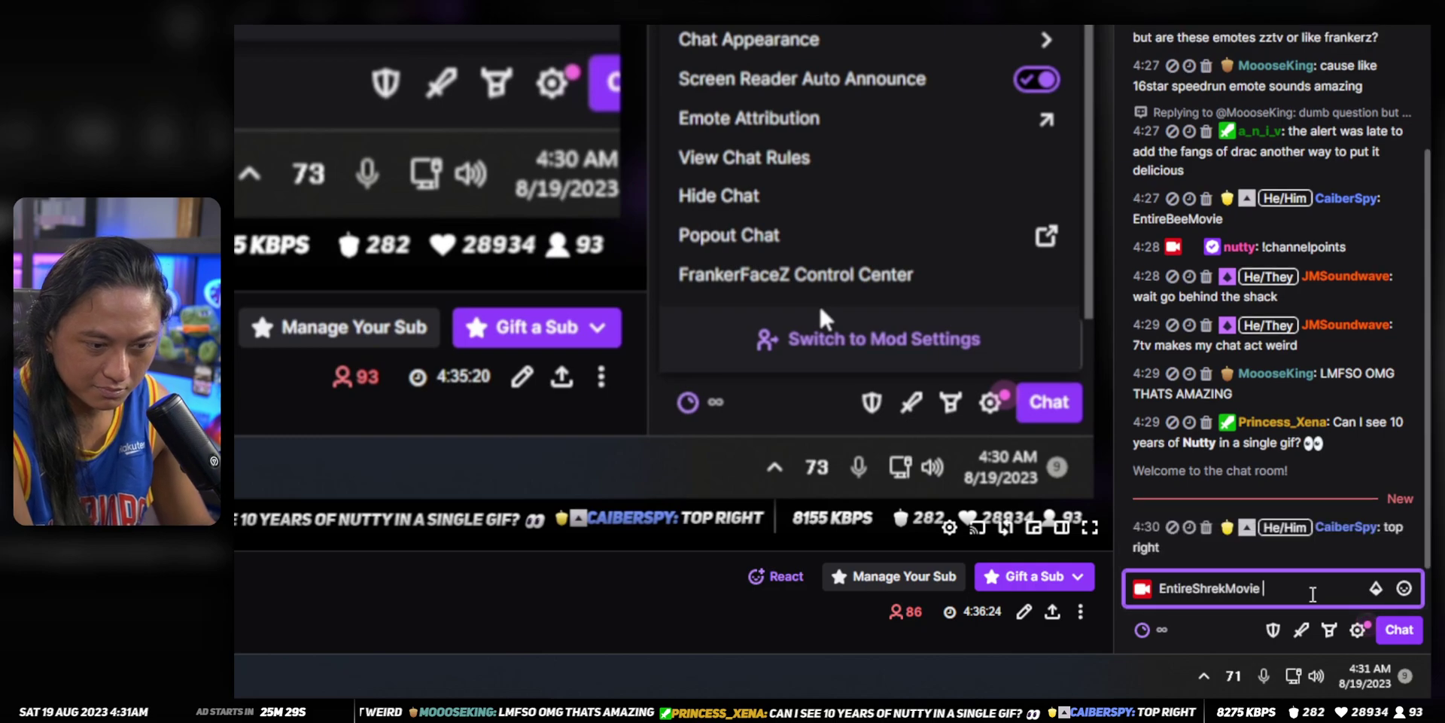
key("Return")
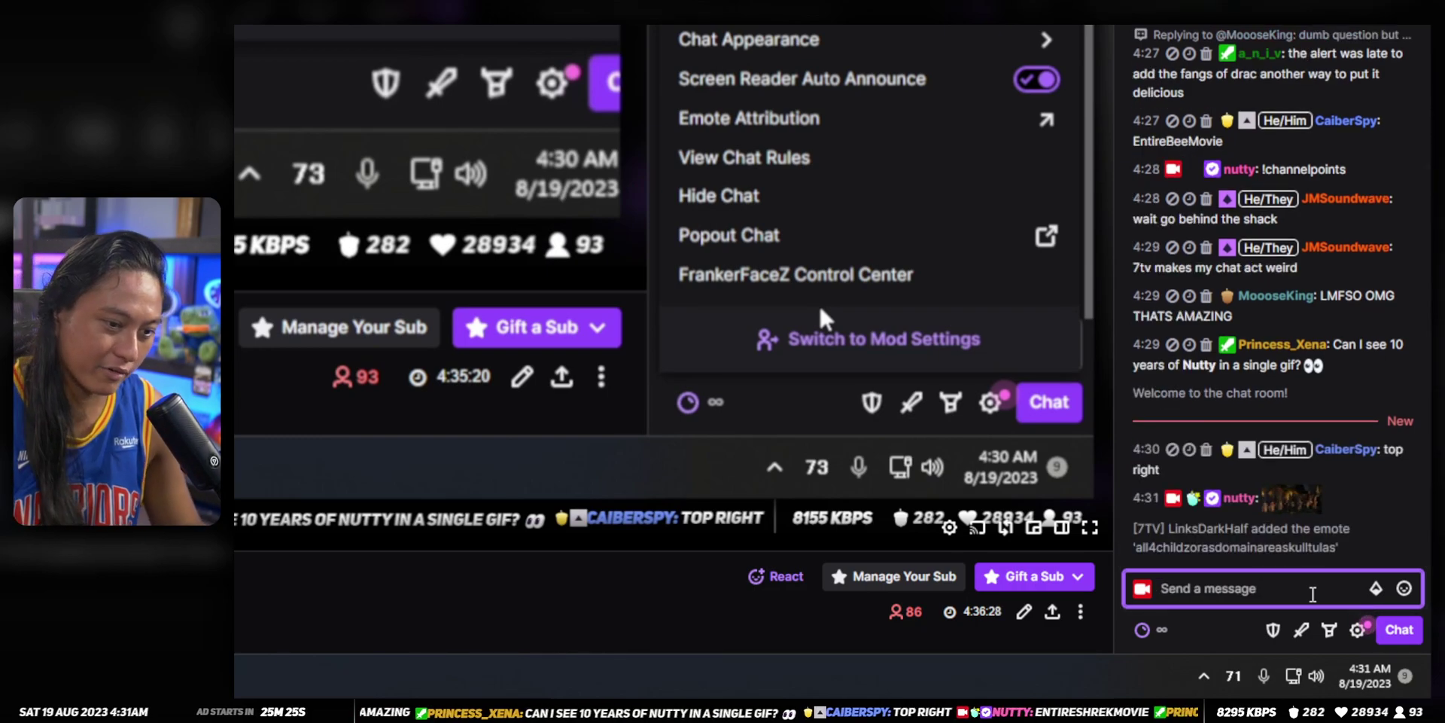
Copy the new 7TV emote name all4childzorasdomainareaskulltulas and post it in chat
double_click(1235, 518)
left_click(1268, 600)
type("all4childzorasdomainareaskulltulas")
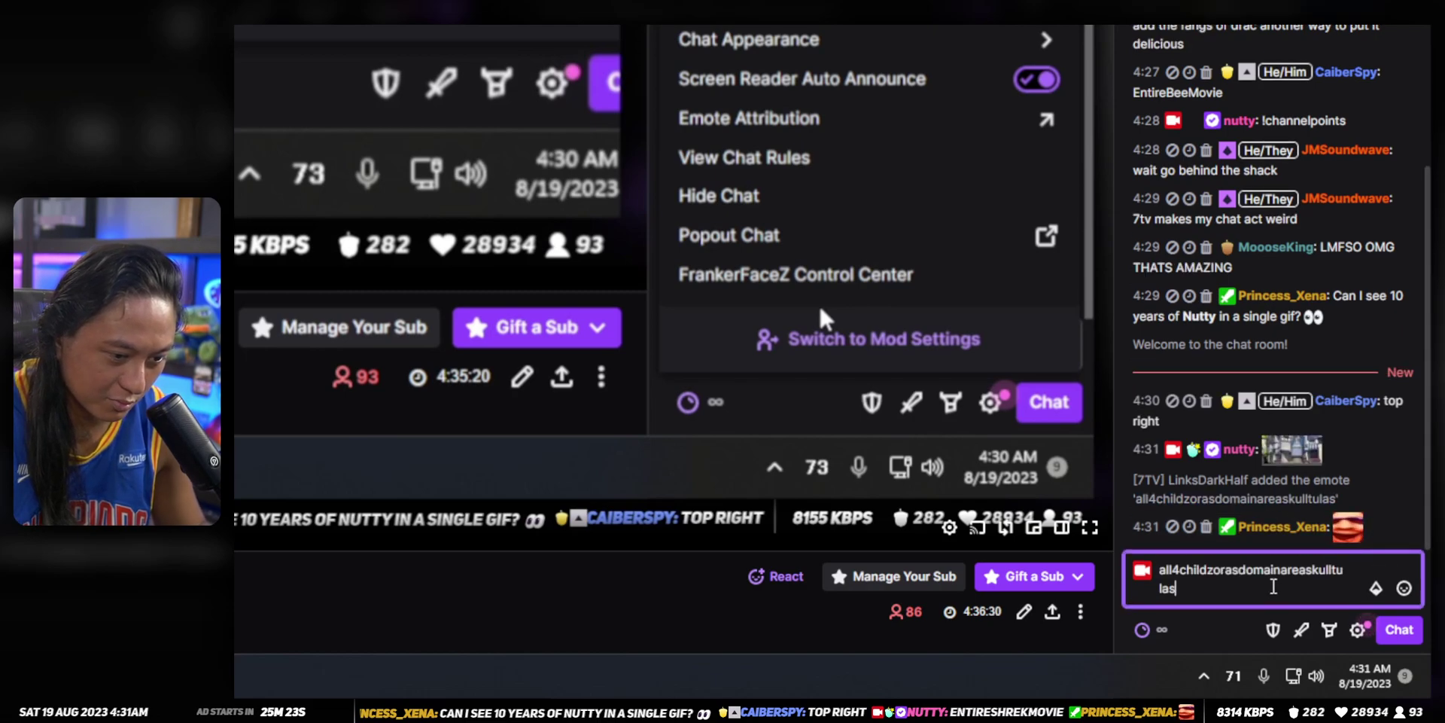
key("Return")
mouse_move(1287, 553)
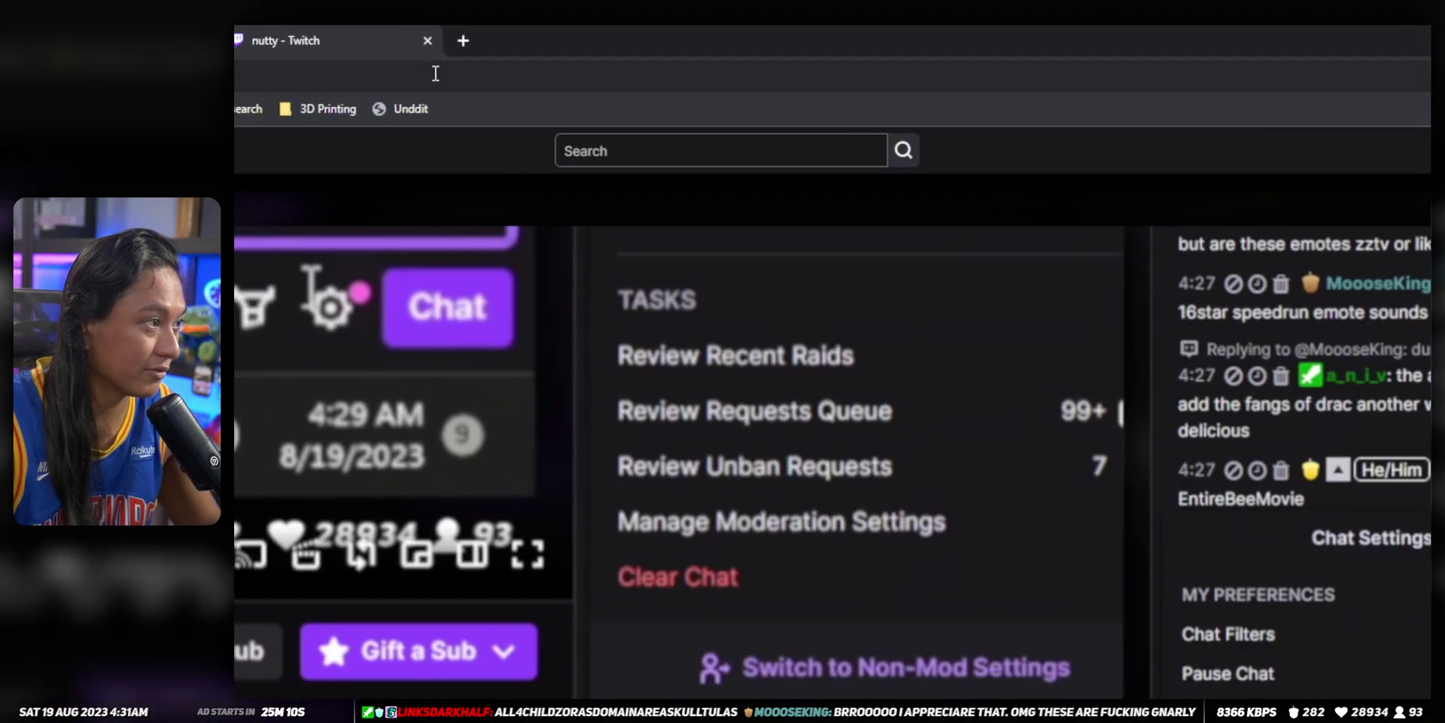
Go to 7tv.app and open the channel owner's emote set, full at 1000 of 1000
left_click(436, 73)
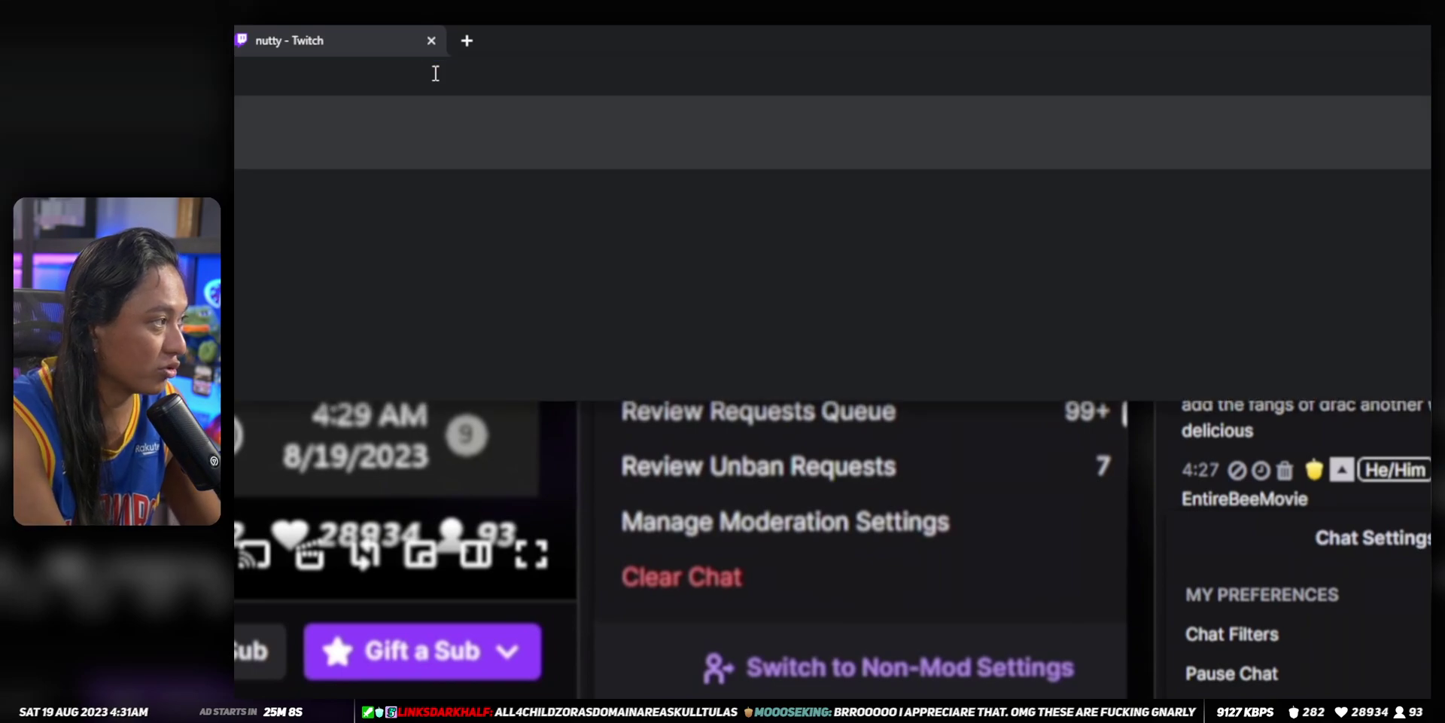
key("Return")
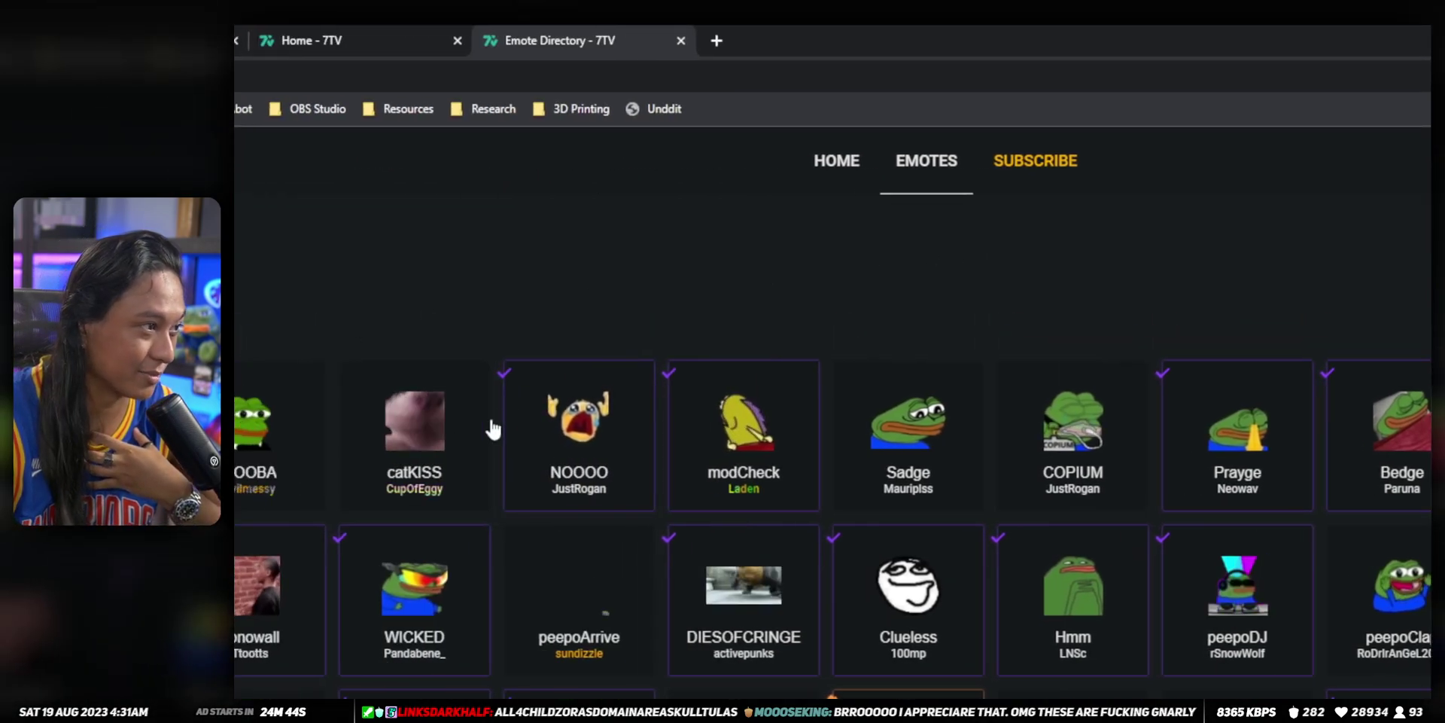
left_click(1373, 179)
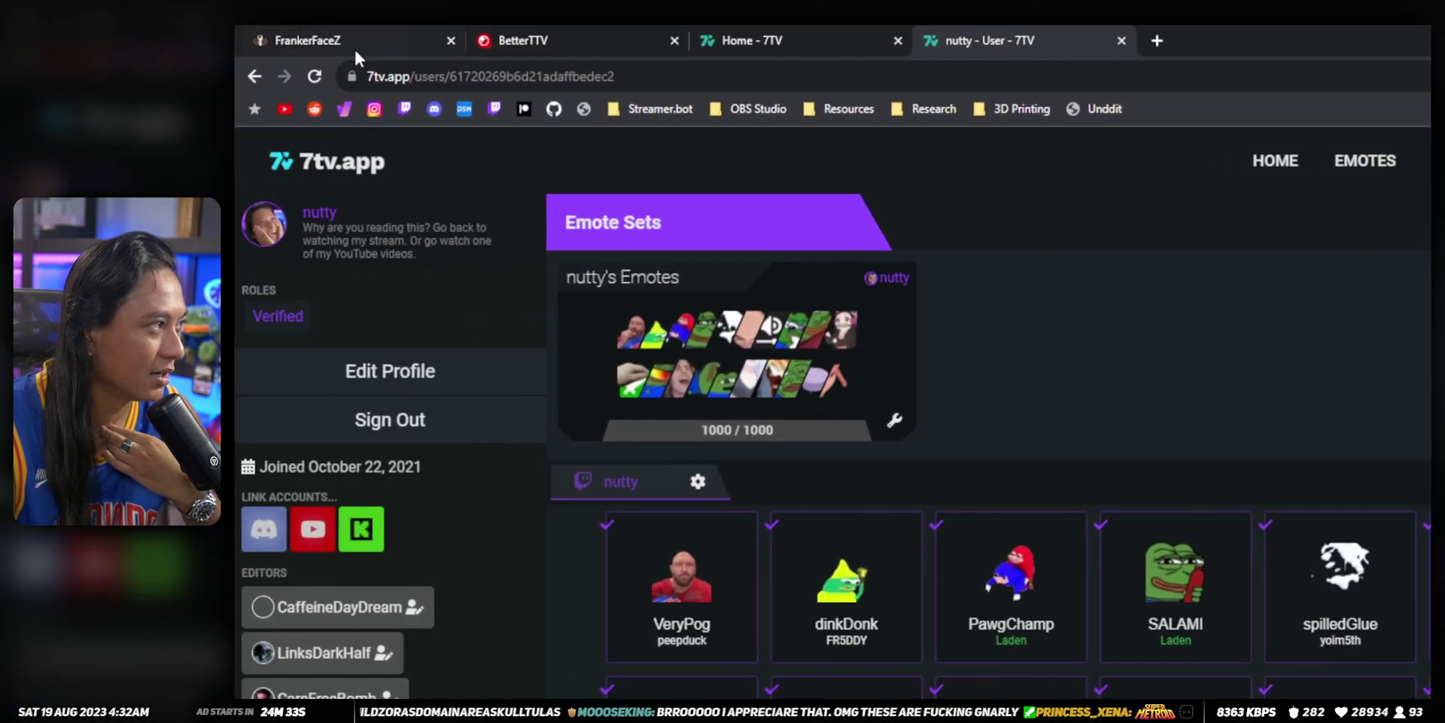
Switch to the FrankerFaceZ tab, view the BetterTTV tab, then return to FrankerFaceZ
left_click(354, 46)
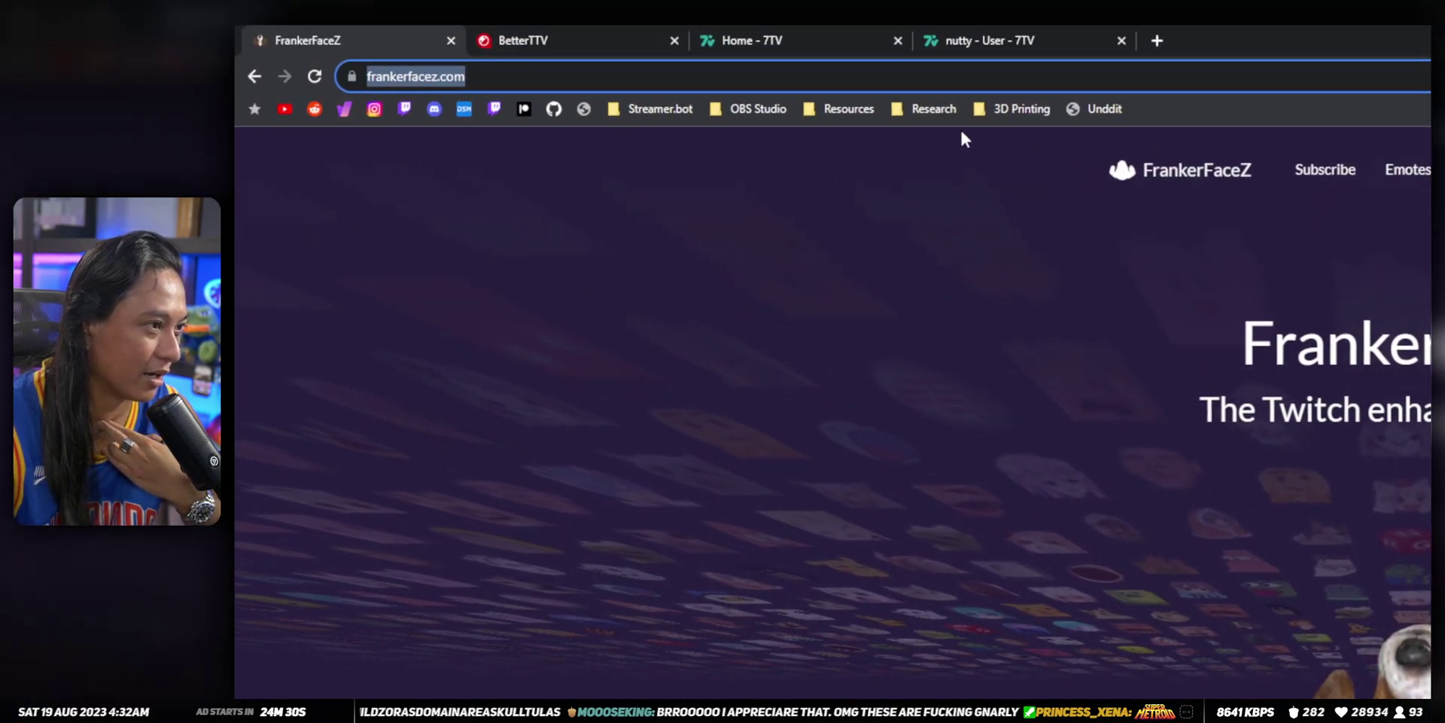
left_click(576, 49)
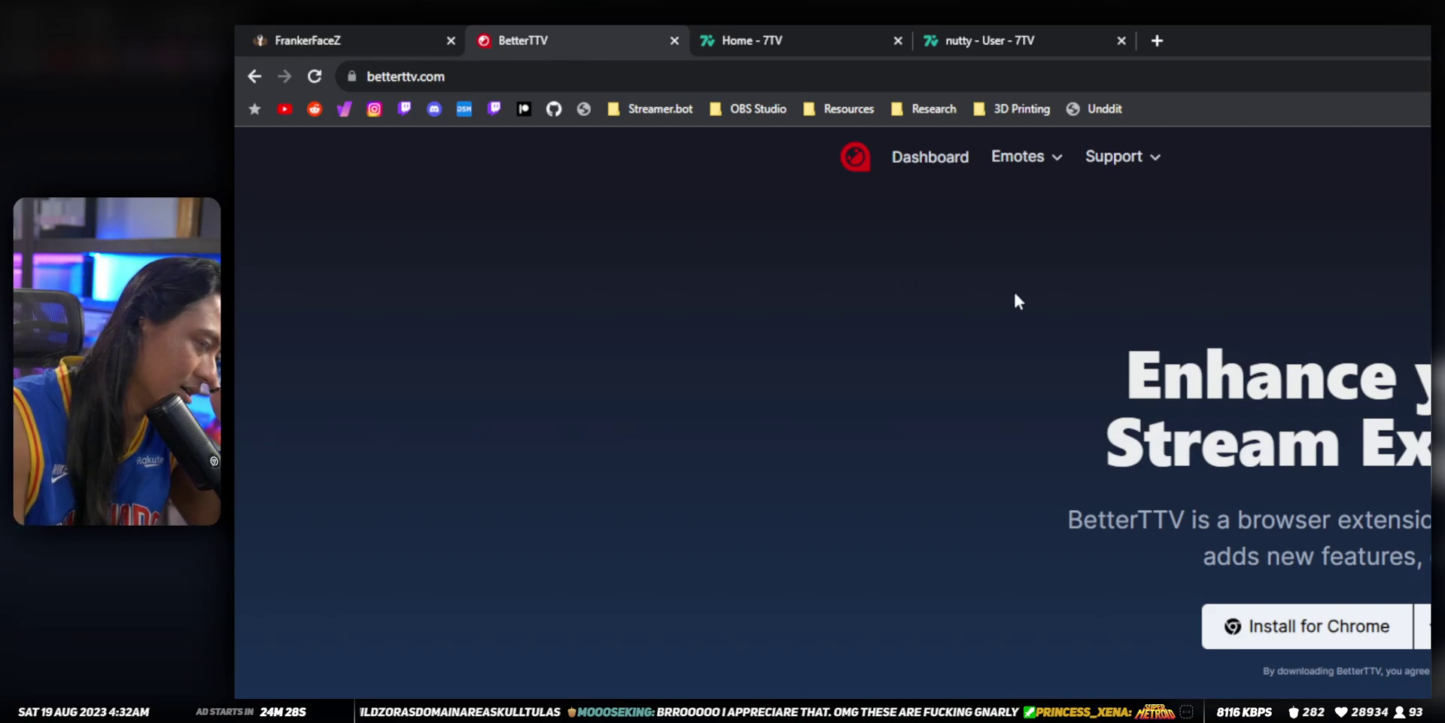
left_click(396, 53)
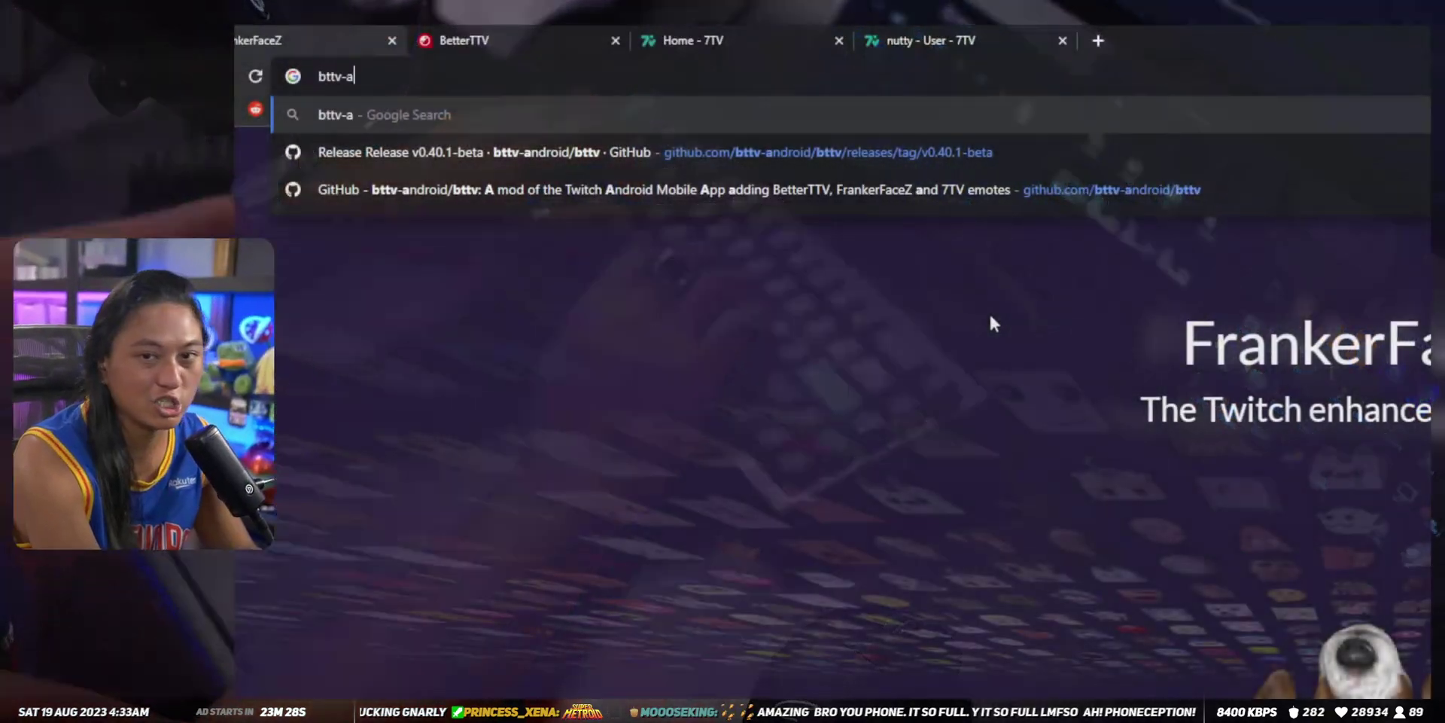
Search Google for bttv-android and open the bttv-android/bttv GitHub repository result
type("ndroid")
key("Return")
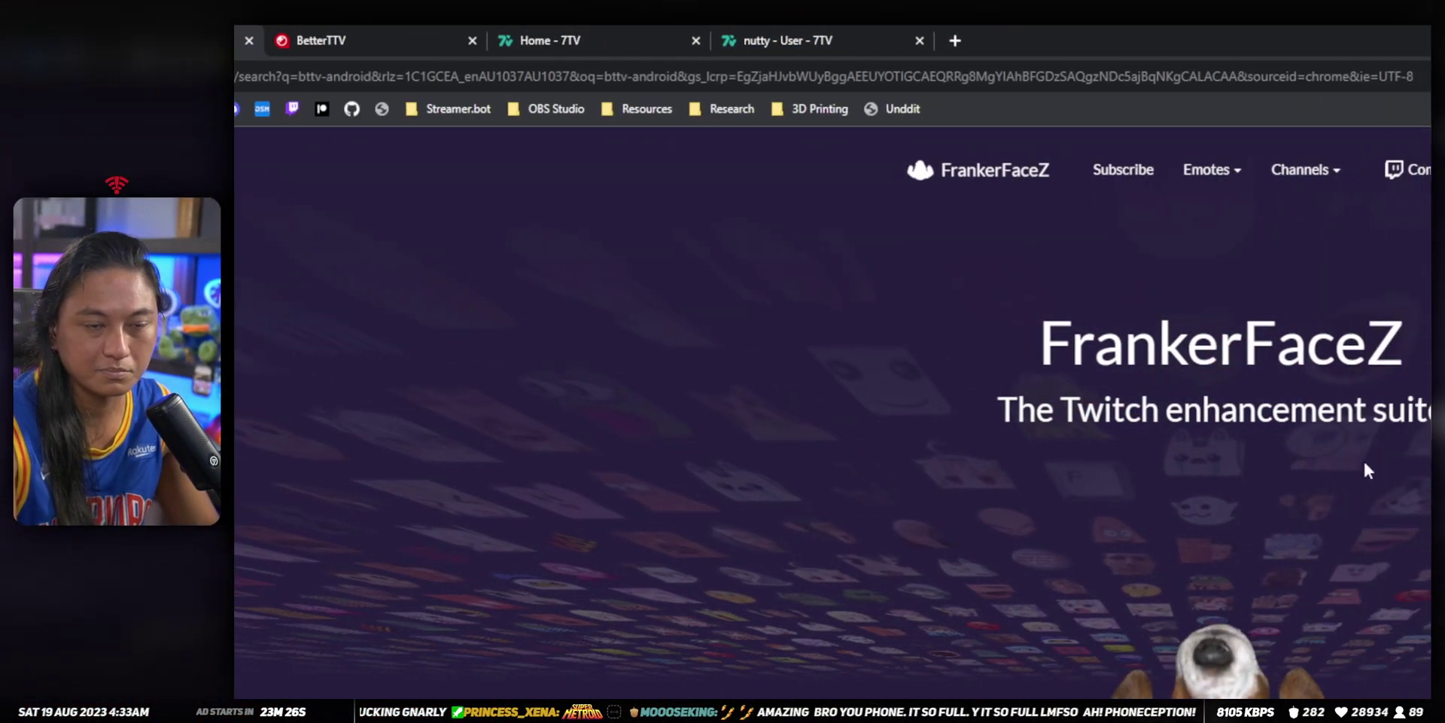
left_click(515, 363)
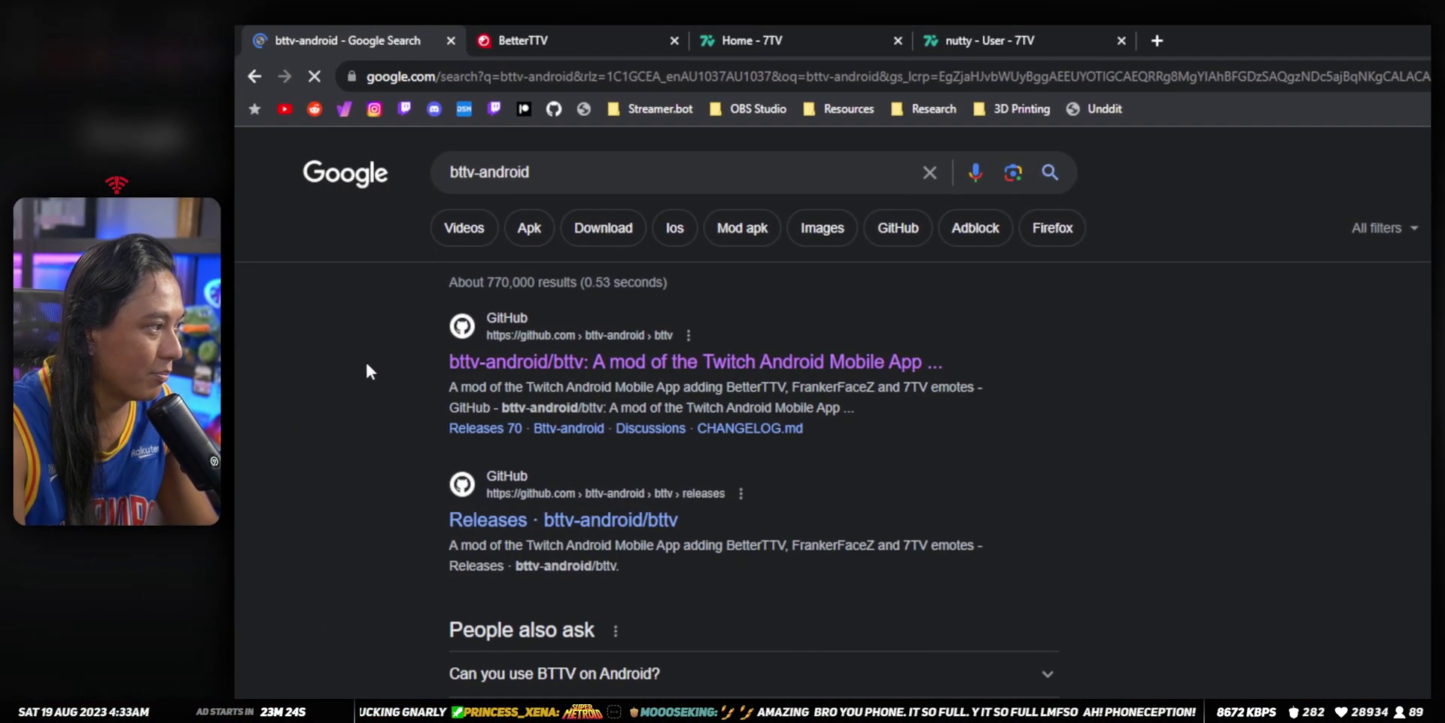
Read through the bttv-android README, highlighting the Auto-Claim Bonus Channel Points feature, then return to the file list
scroll(871, 516, "down", 15)
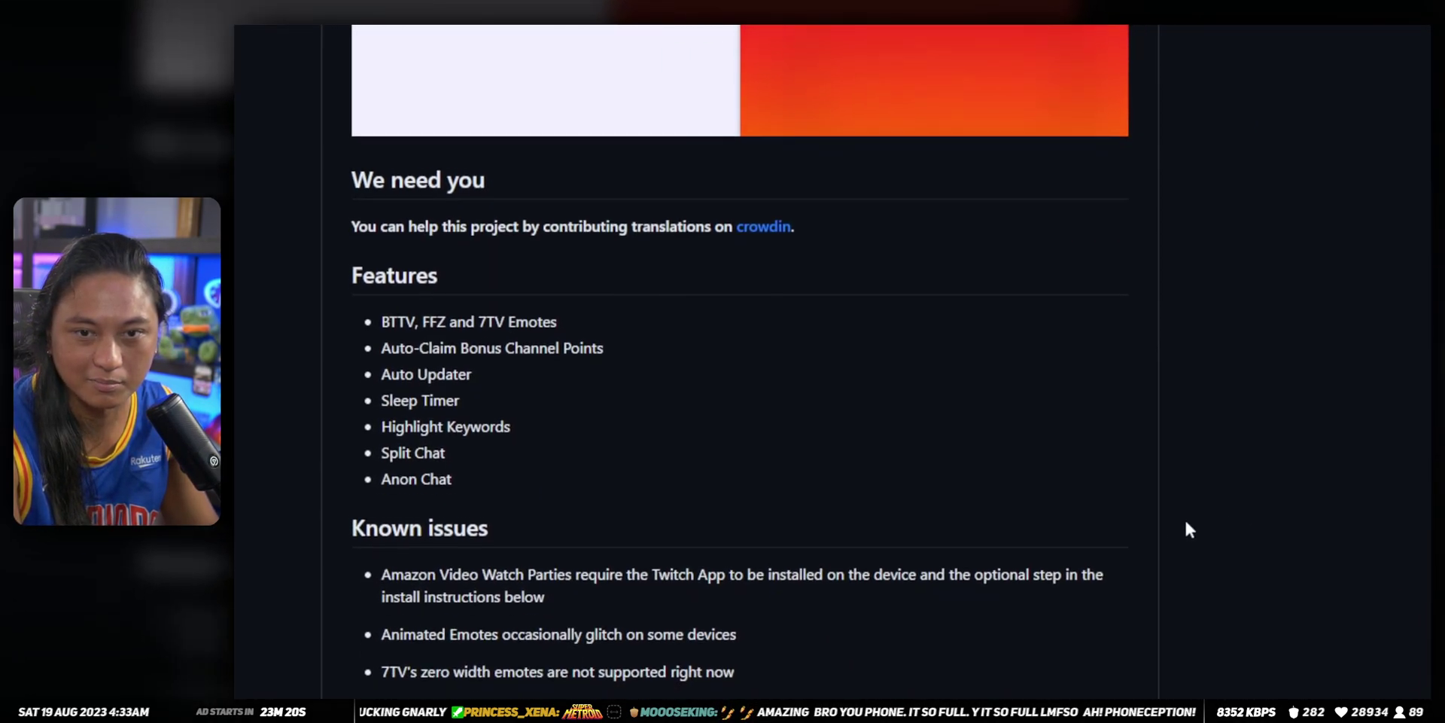
scroll(897, 456, "down", 9)
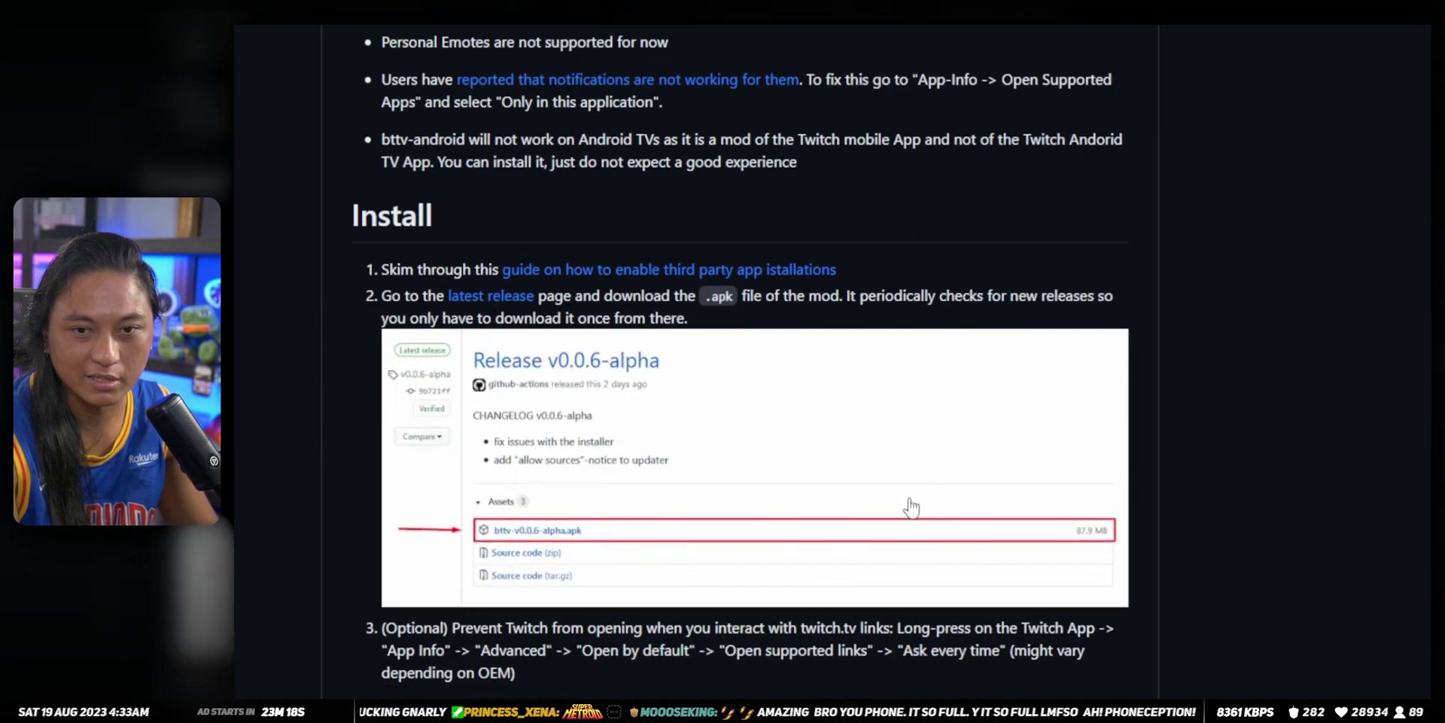
scroll(903, 482, "up", 3)
scroll(903, 488, "up", 5)
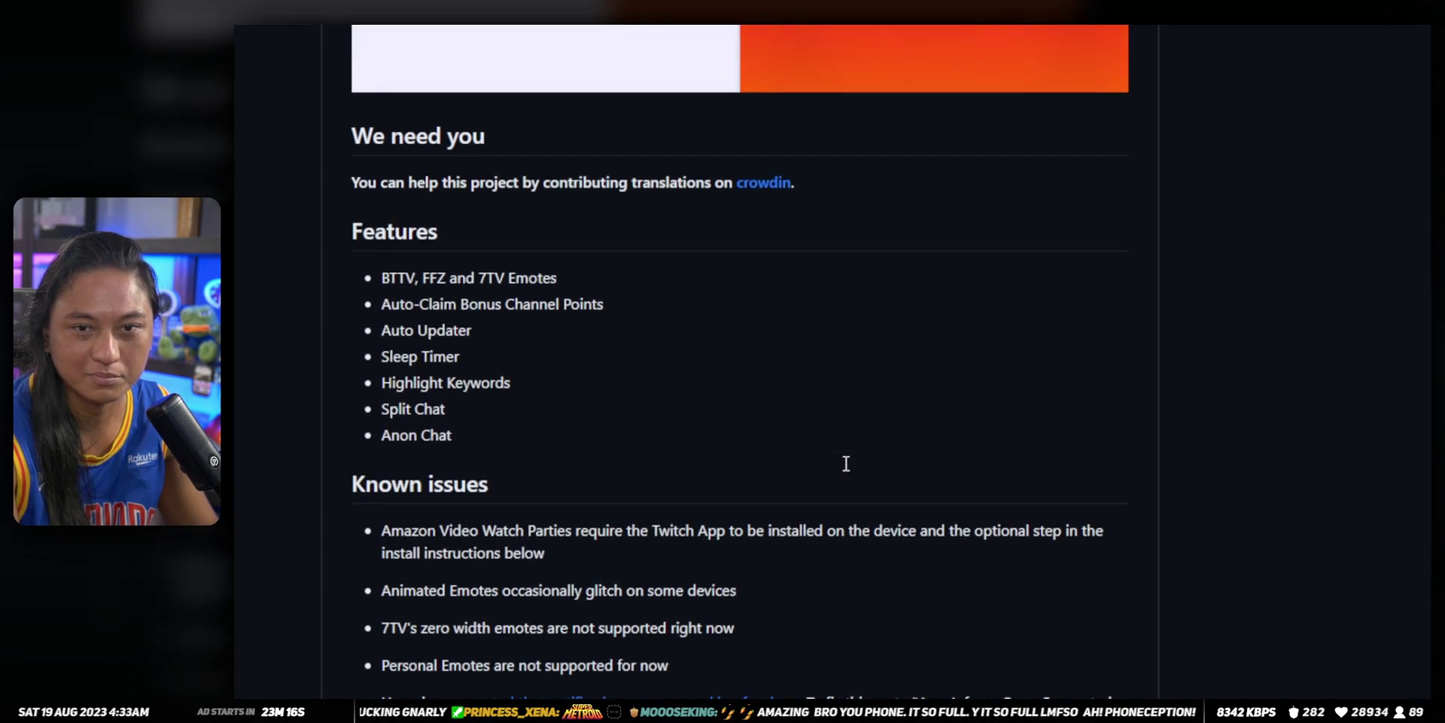
left_click_drag(381, 329, 556, 342)
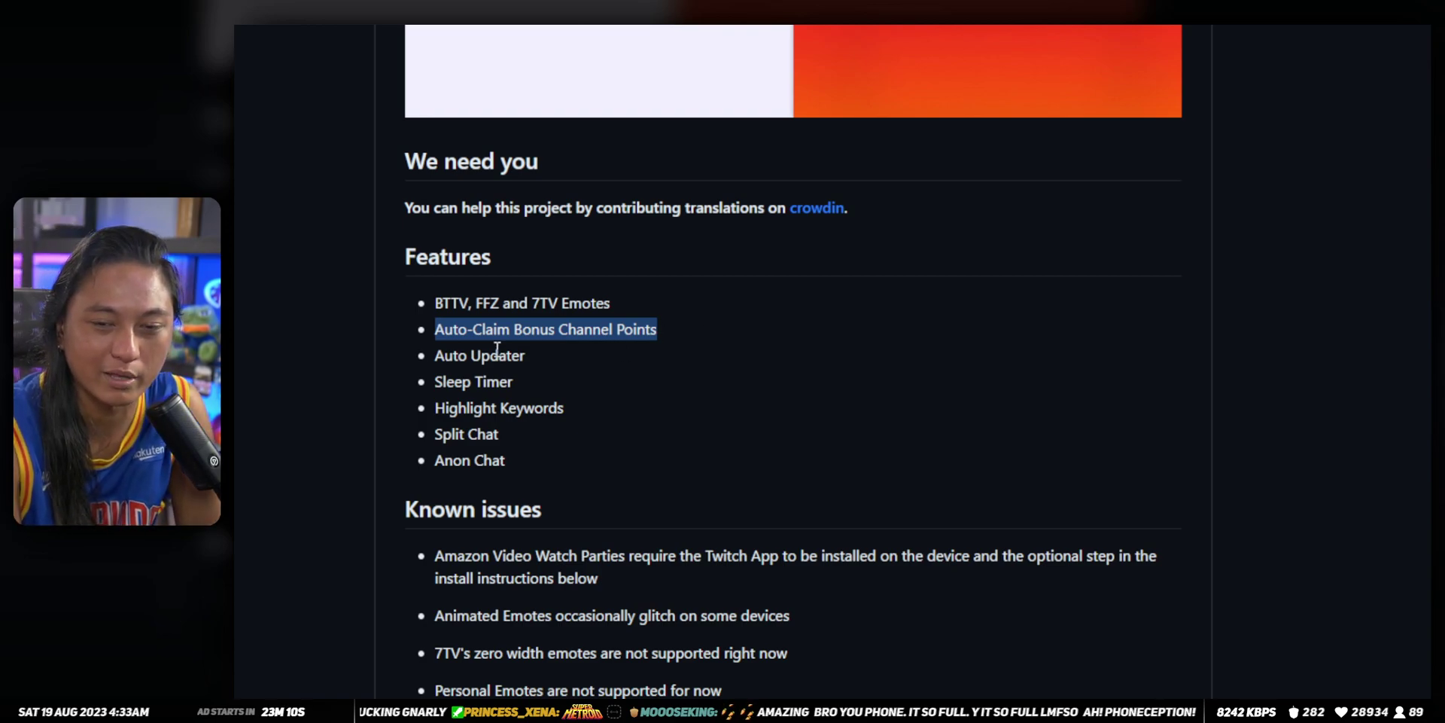
scroll(559, 437, "up", 15)
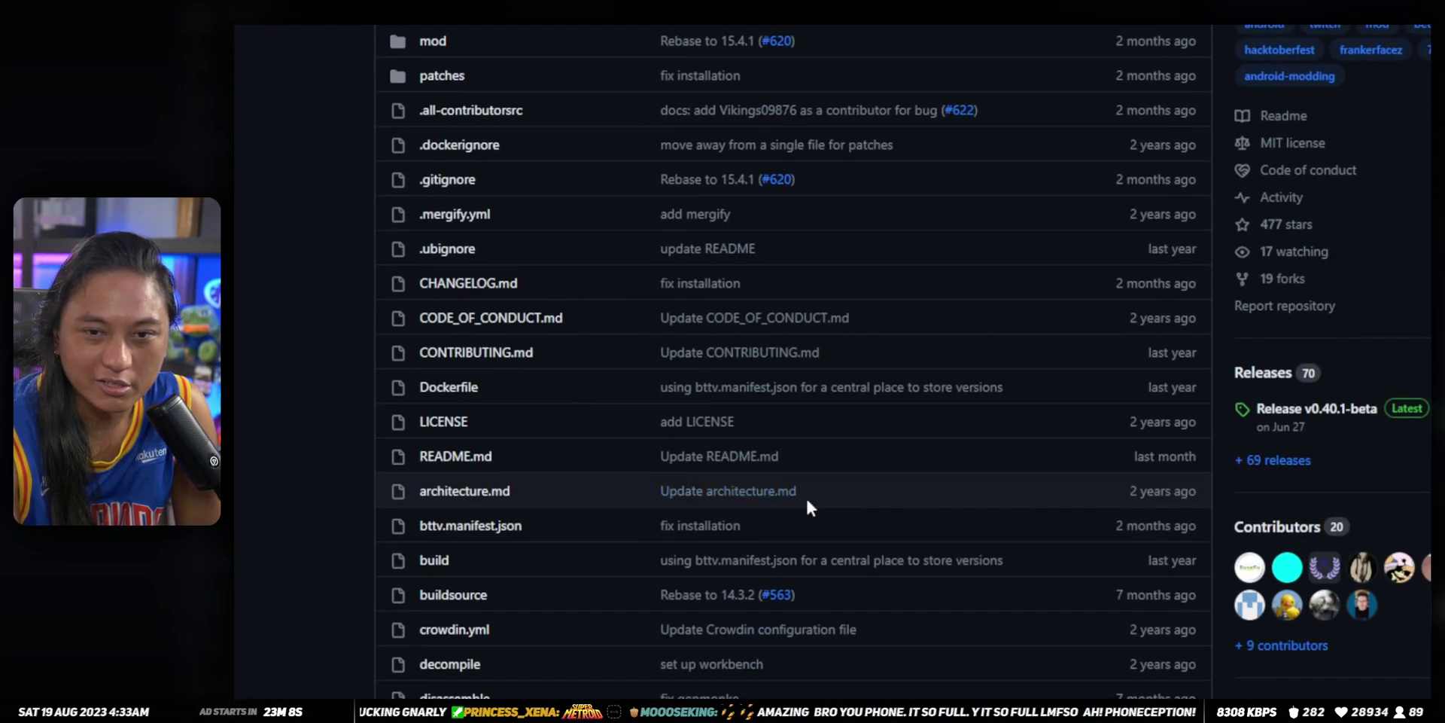
scroll(730, 445, "up", 2)
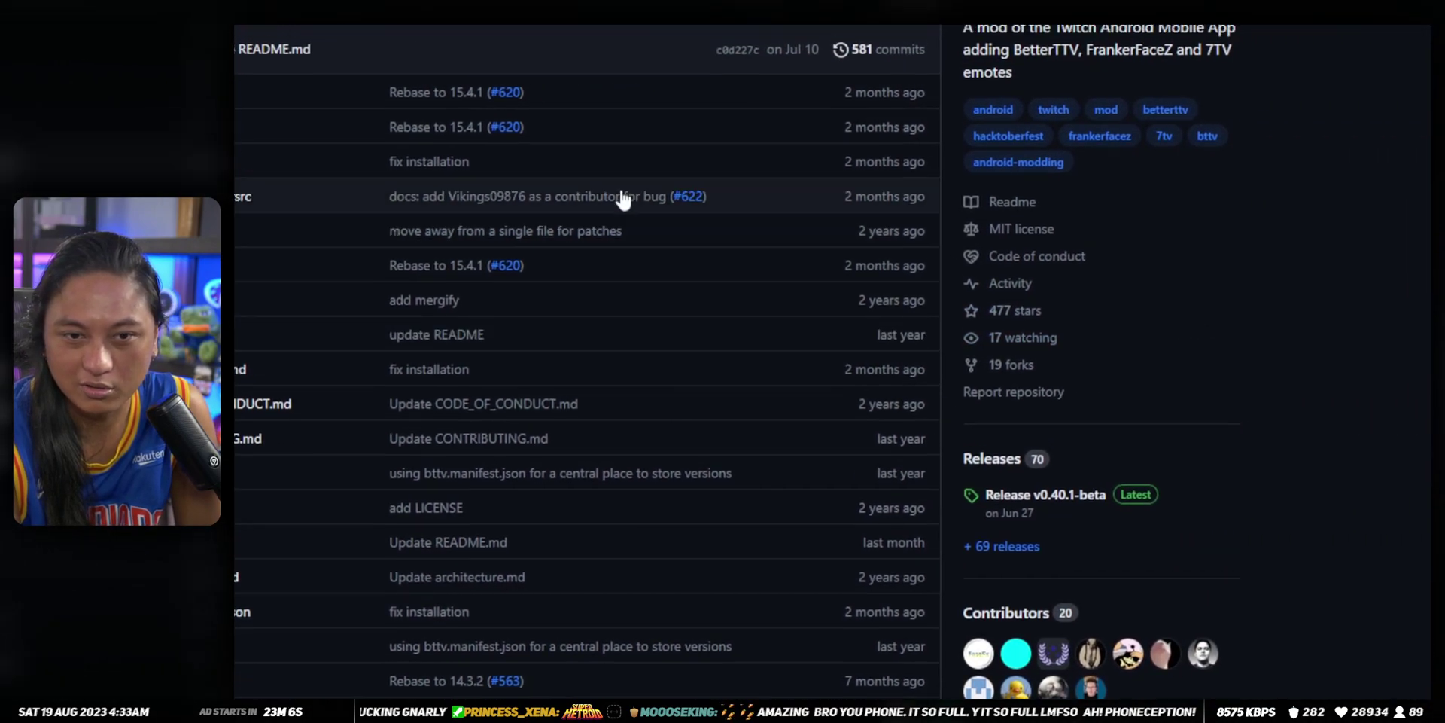